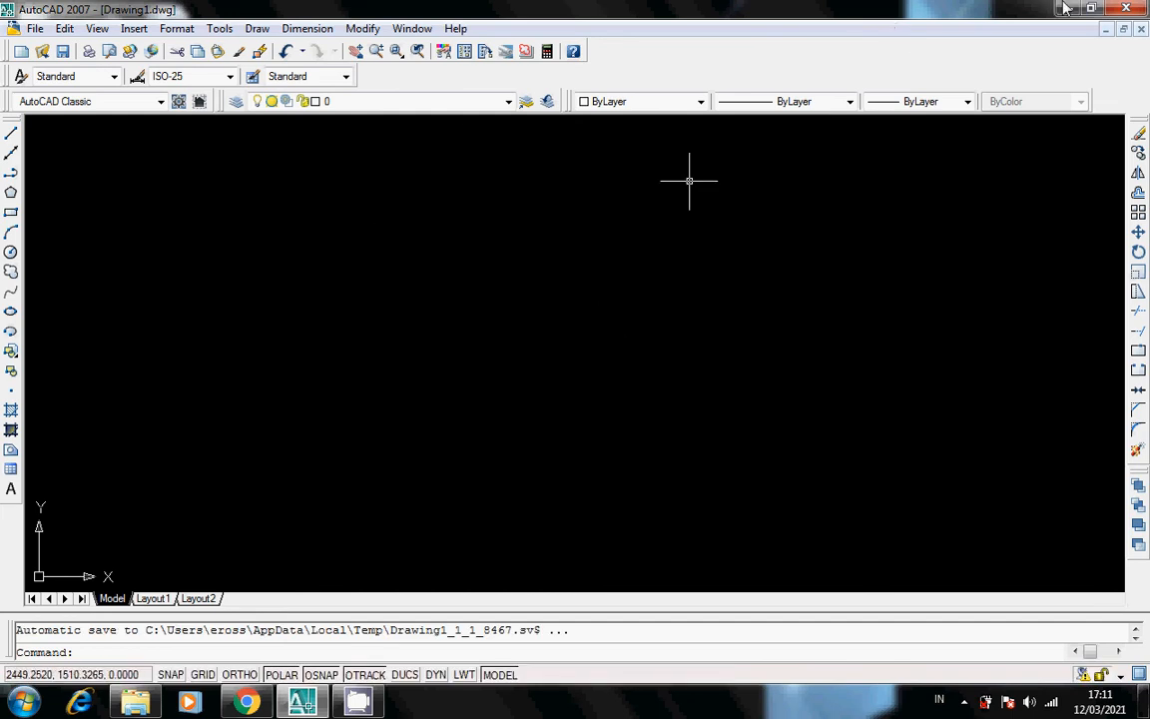
- Close the program without saving the changes to Drawing1.dwg, and start AutoCAD 2007 again from the desktop
left_click(1129, 8)
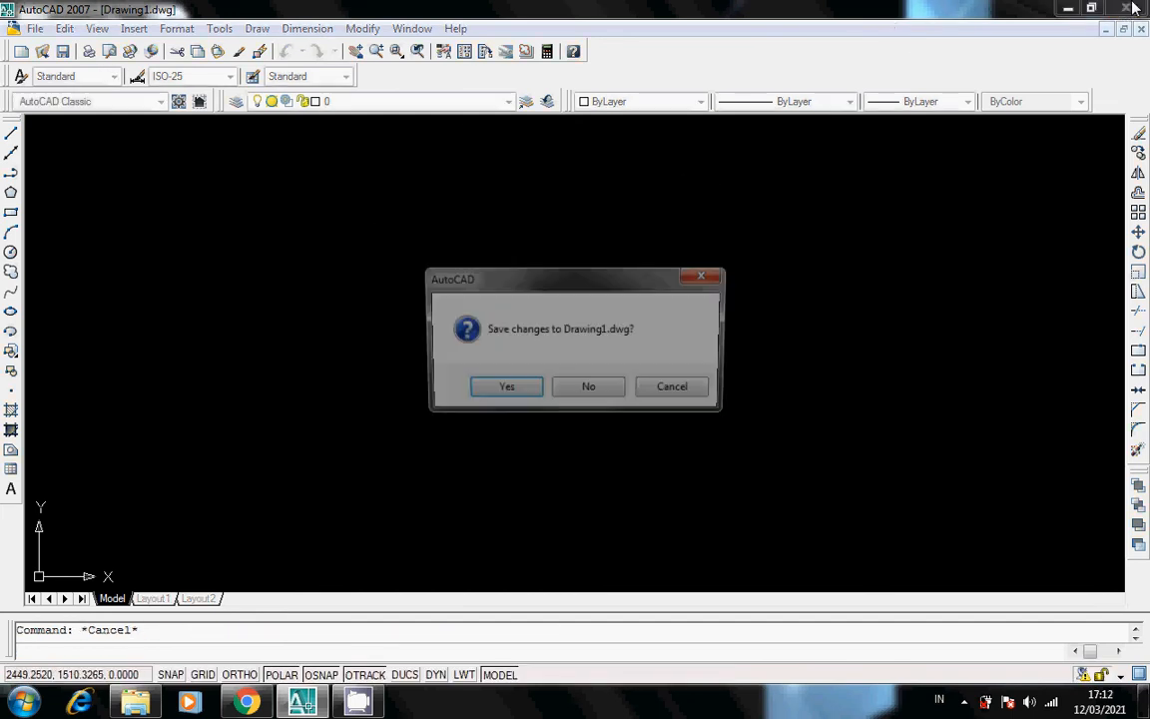
left_click(589, 390)
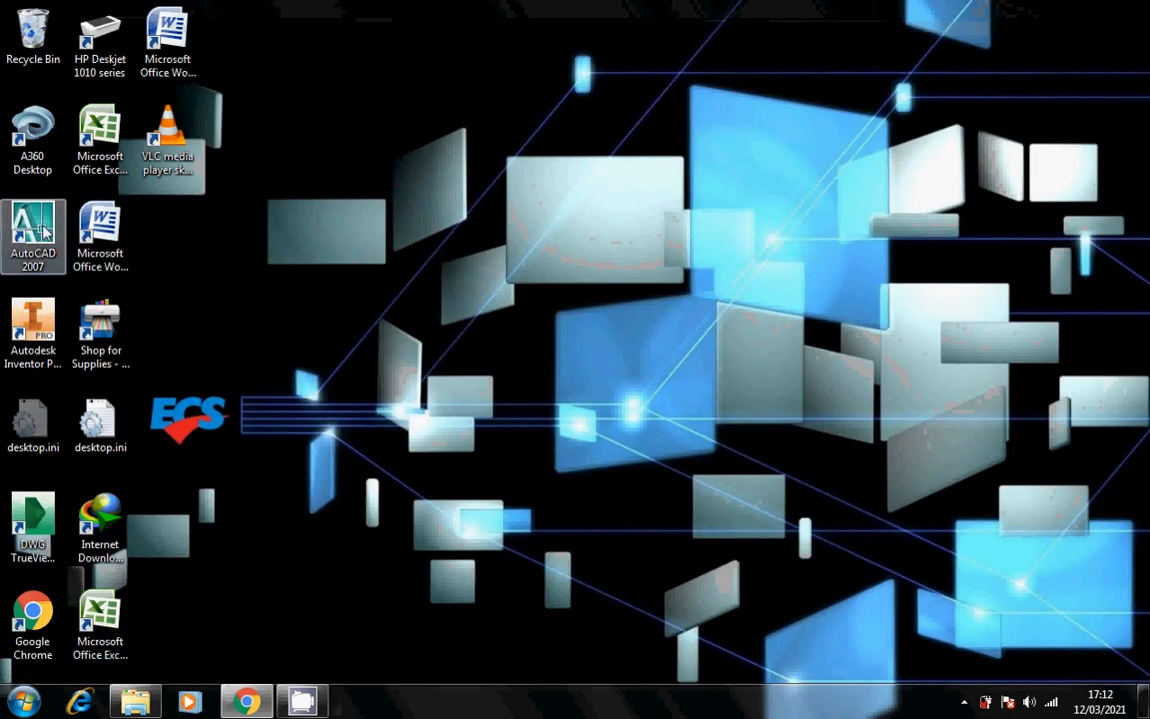
double_click(42, 227)
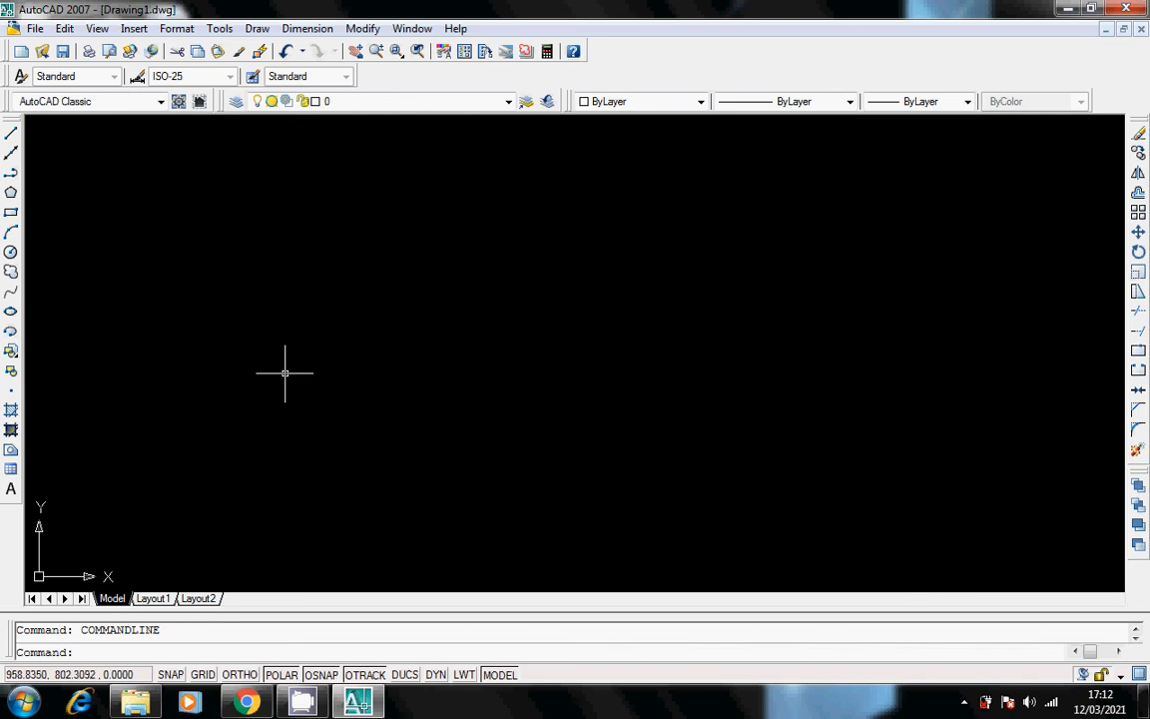
- View the Layout1 paper sheet and return to model space
left_click(158, 599)
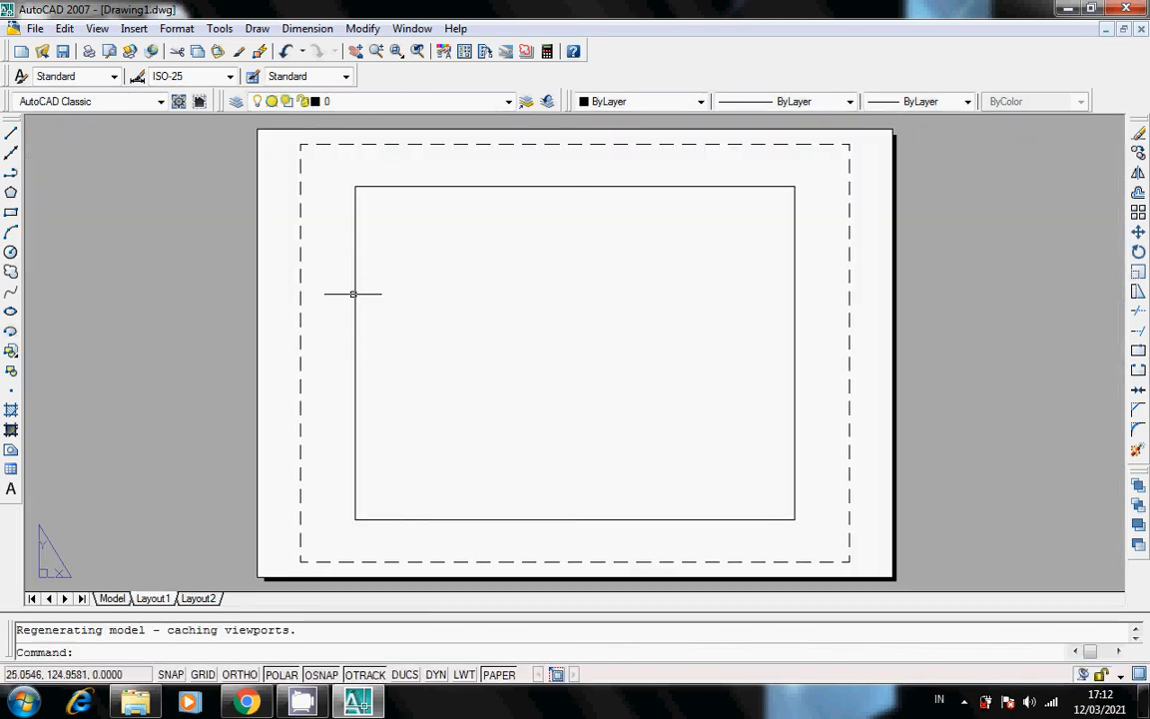
left_click(112, 598)
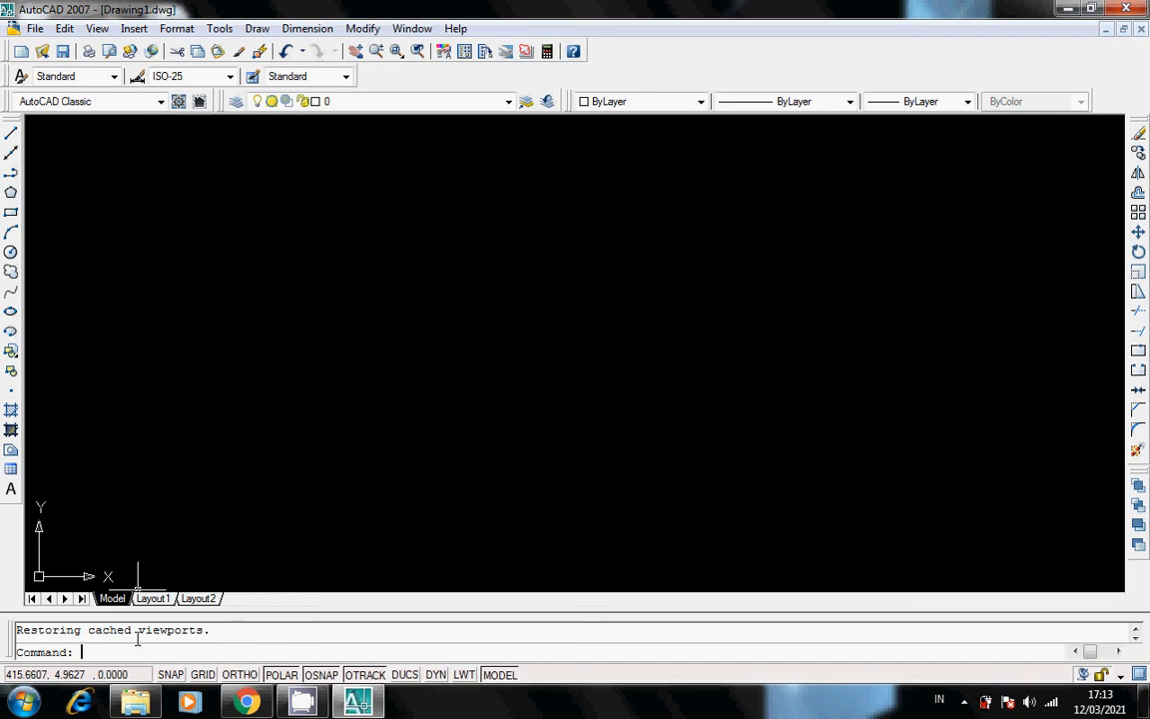
left_click(11, 134)
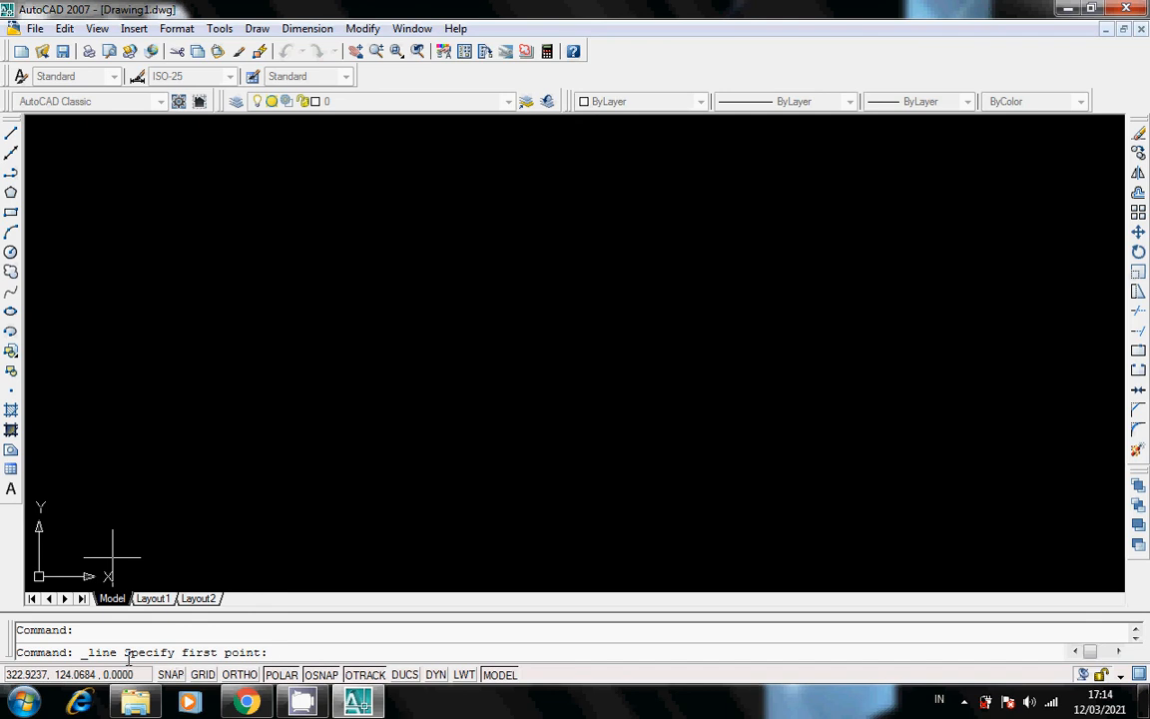
key("Escape")
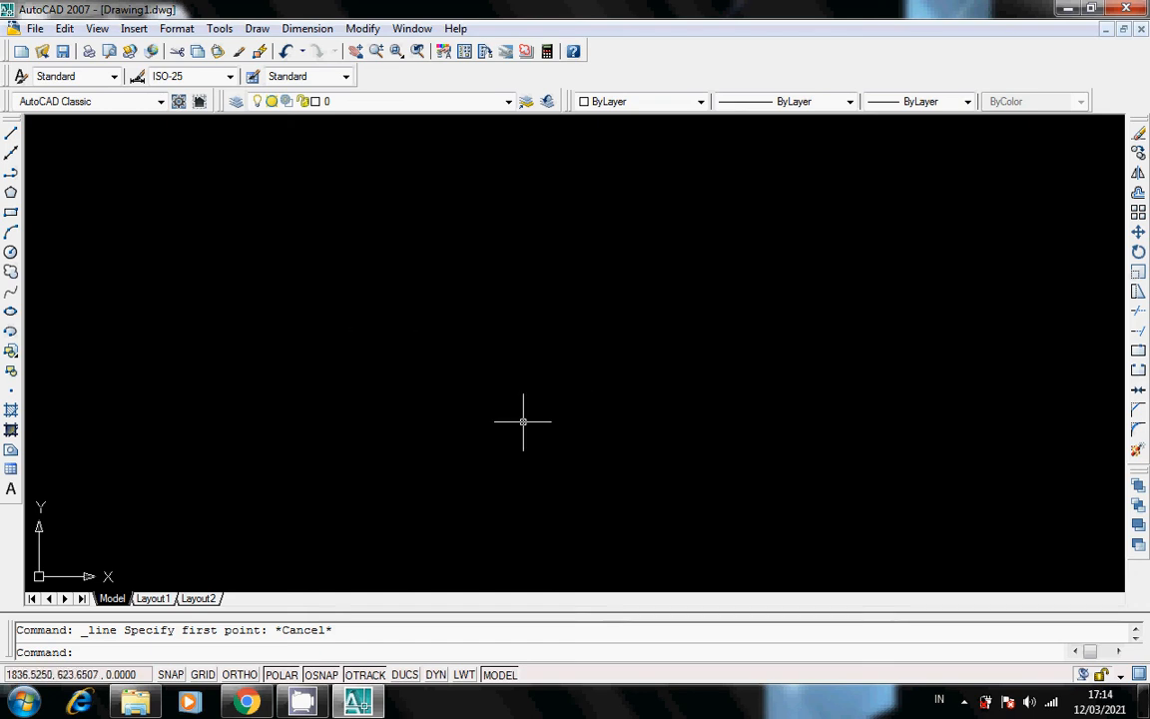
key("Return")
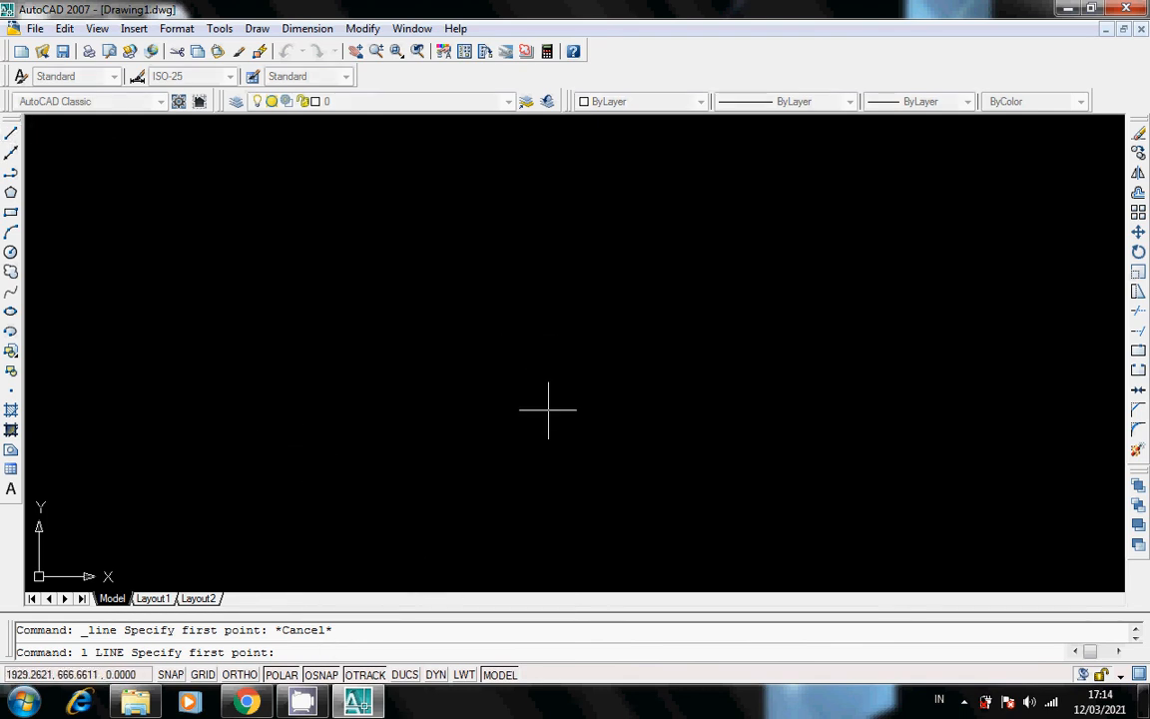
key("Escape")
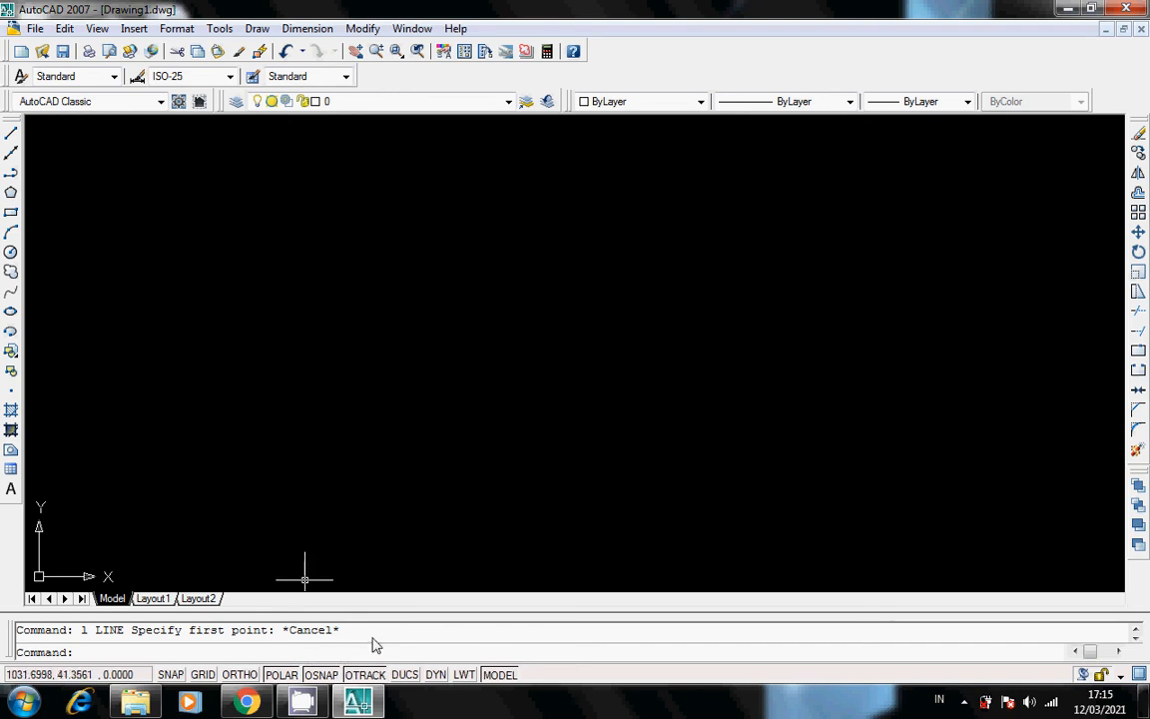
- Turn polar tracking off and draw a single freehand, roughly horizontal line across the upper drawing area, ending at about 2877, 1163
left_click(282, 676)
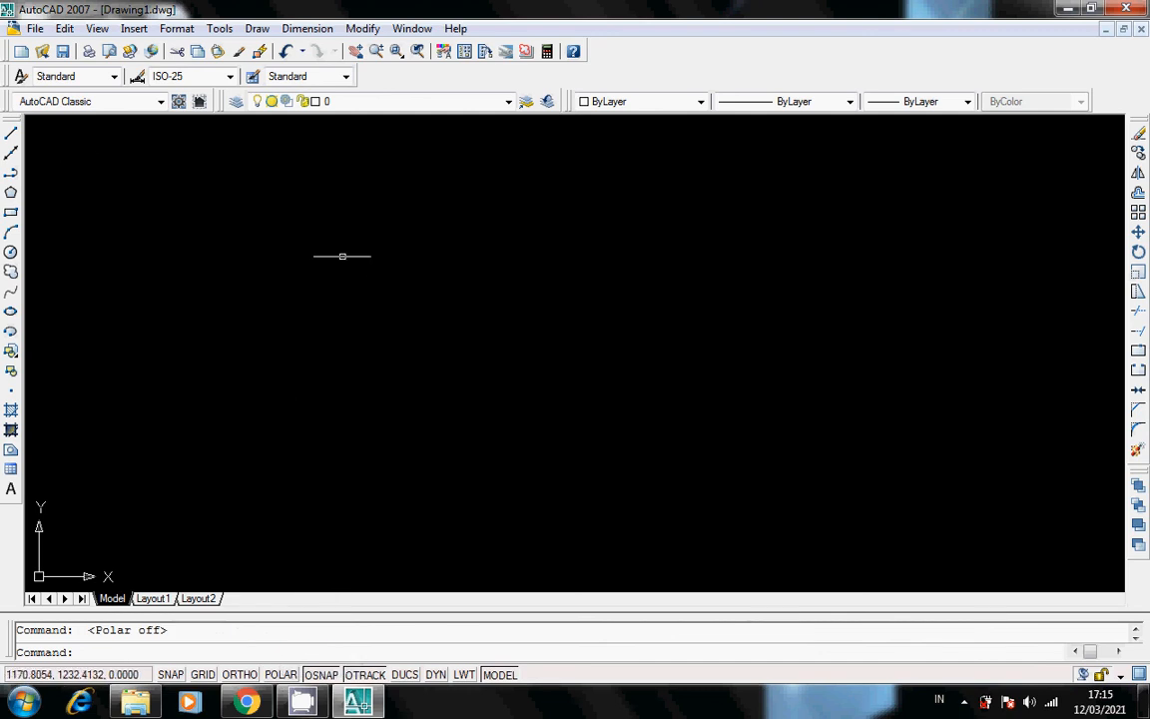
left_click(11, 134)
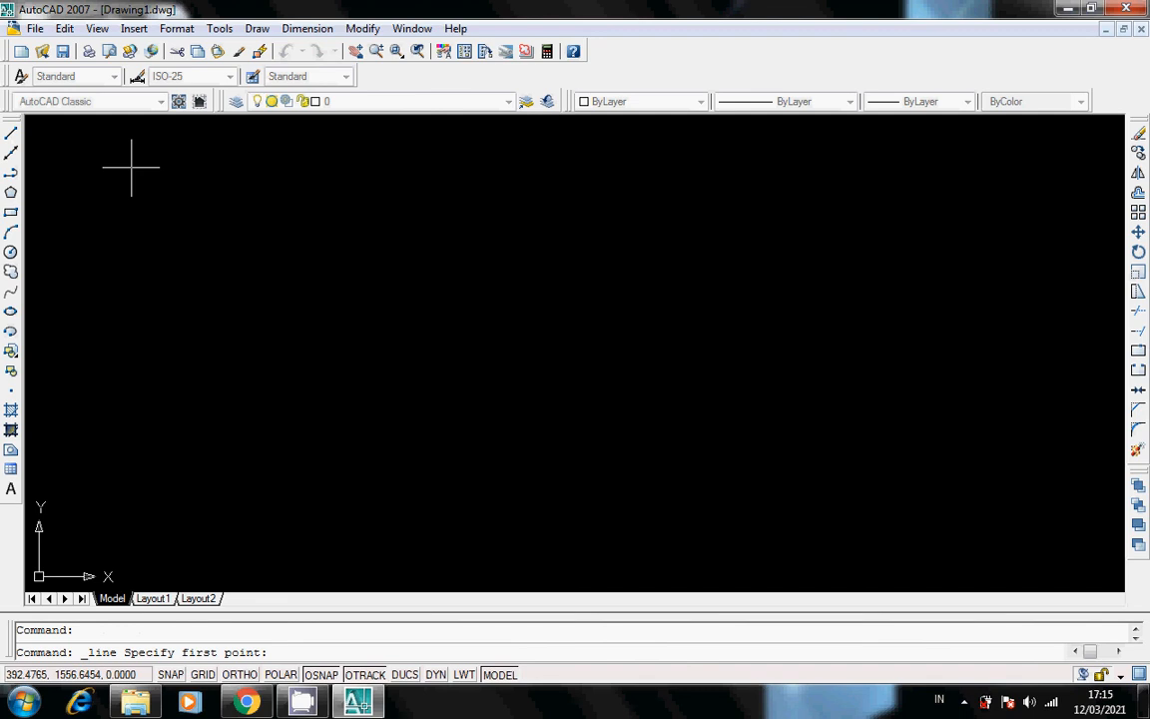
left_click(298, 277)
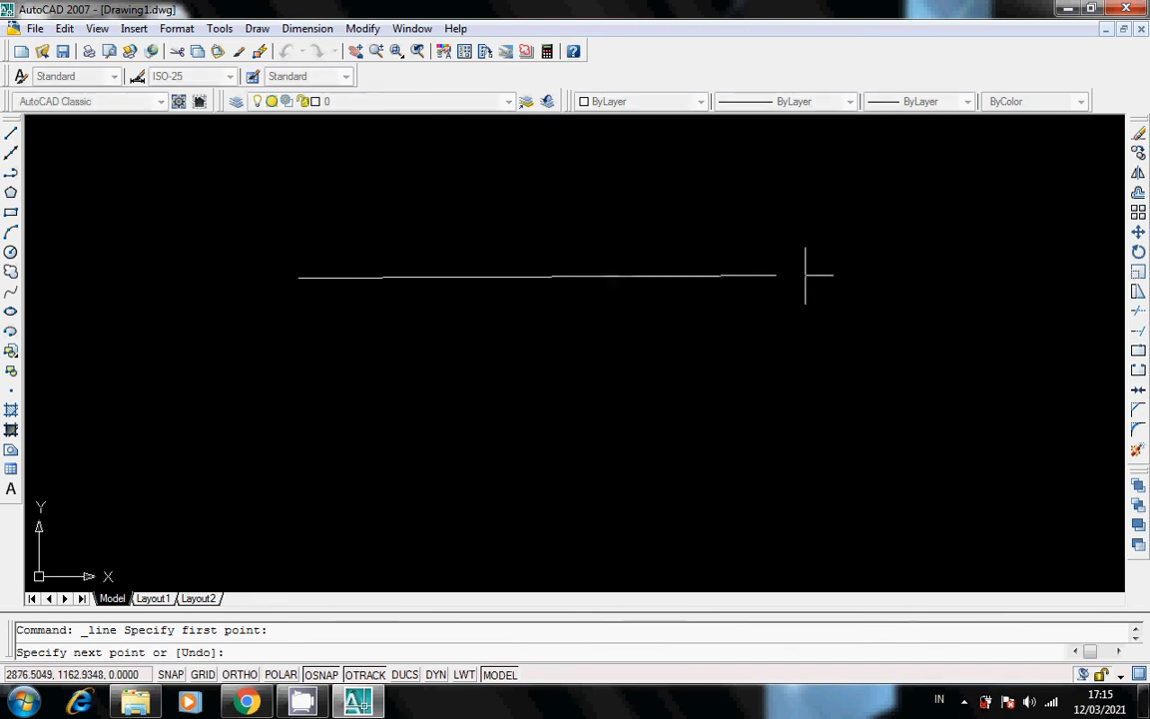
left_click(806, 275)
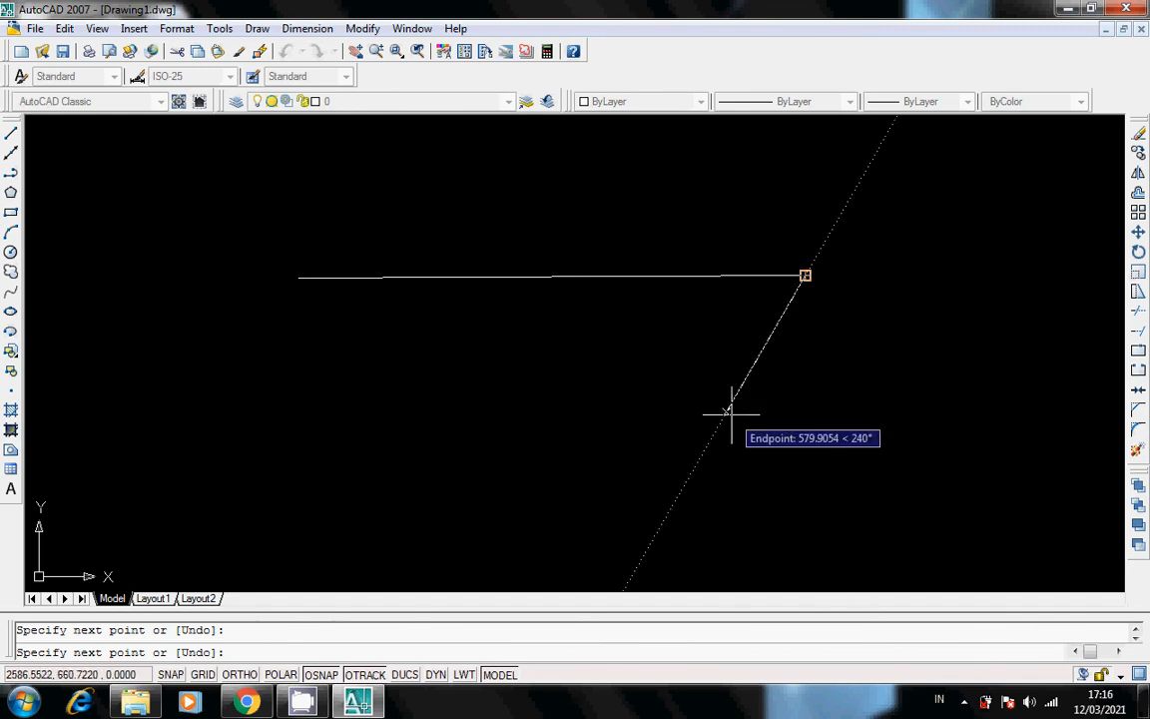
key("Escape")
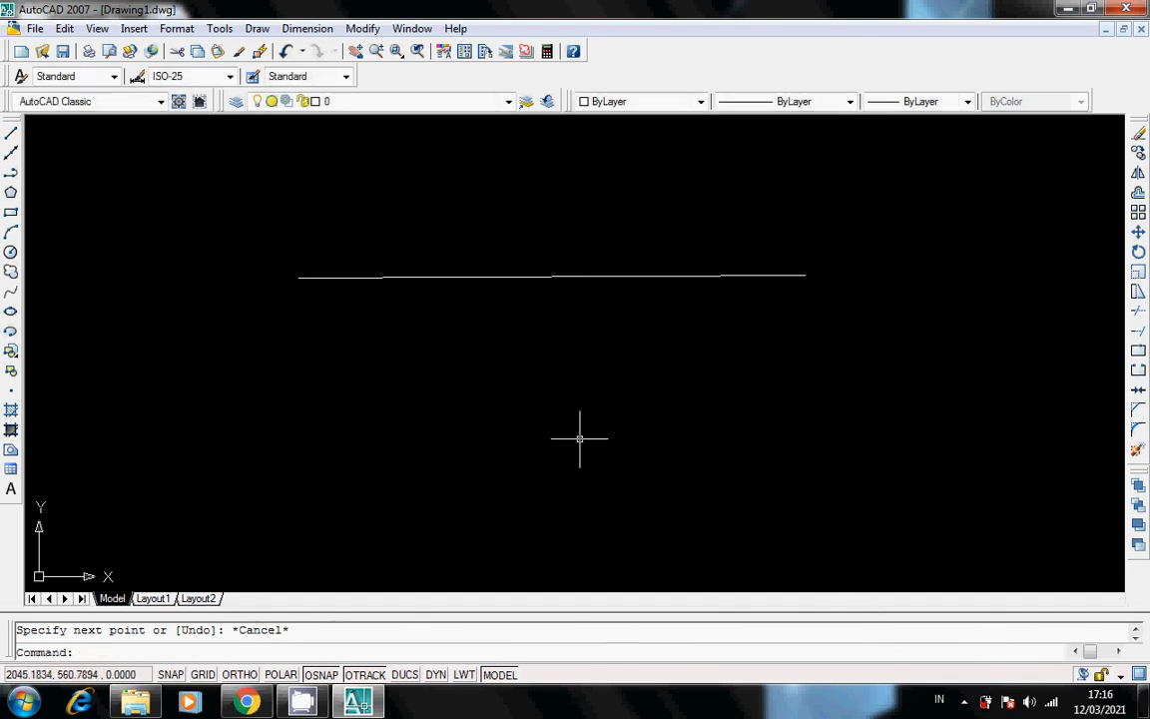
- Turn polar tracking on and draw a horizontal line about 1881 units long at 0° below the first line
left_click(288, 676)
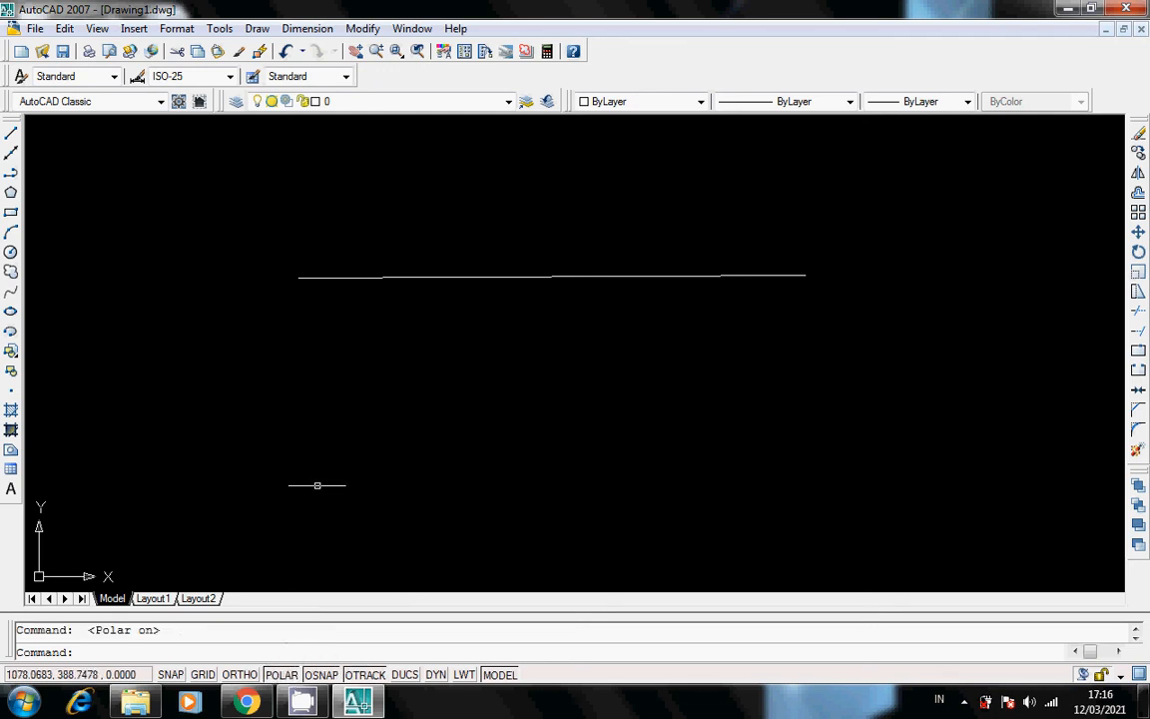
left_click(11, 133)
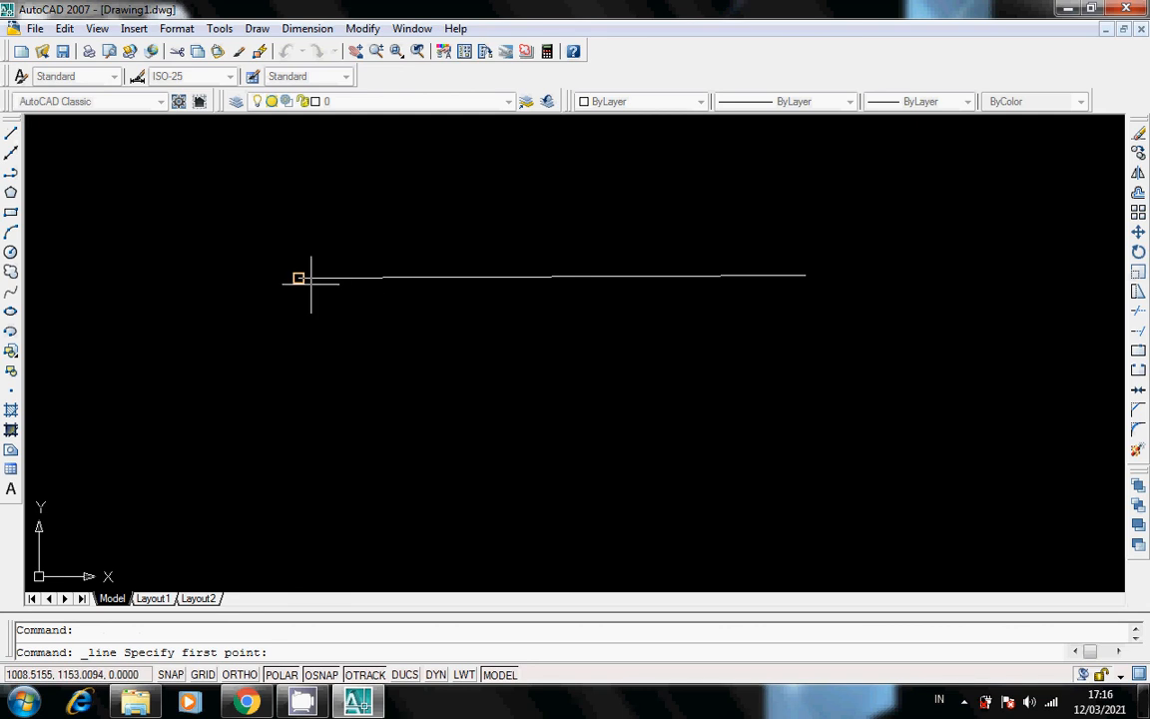
left_click(299, 368)
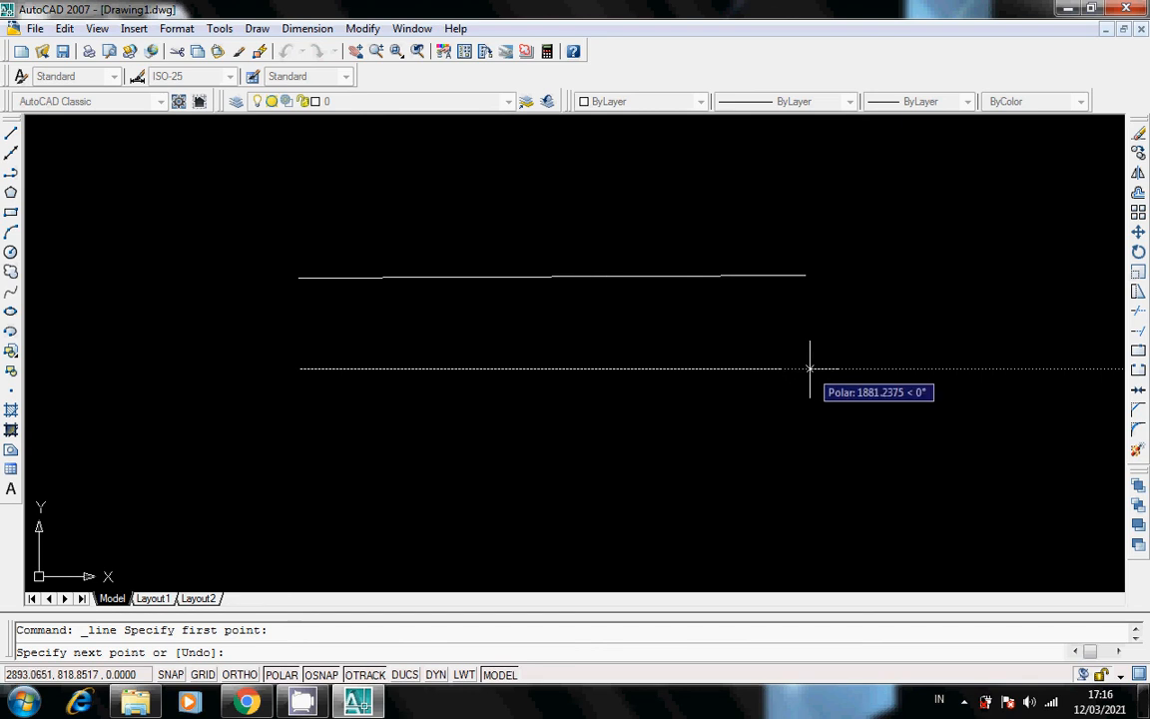
left_click(810, 368)
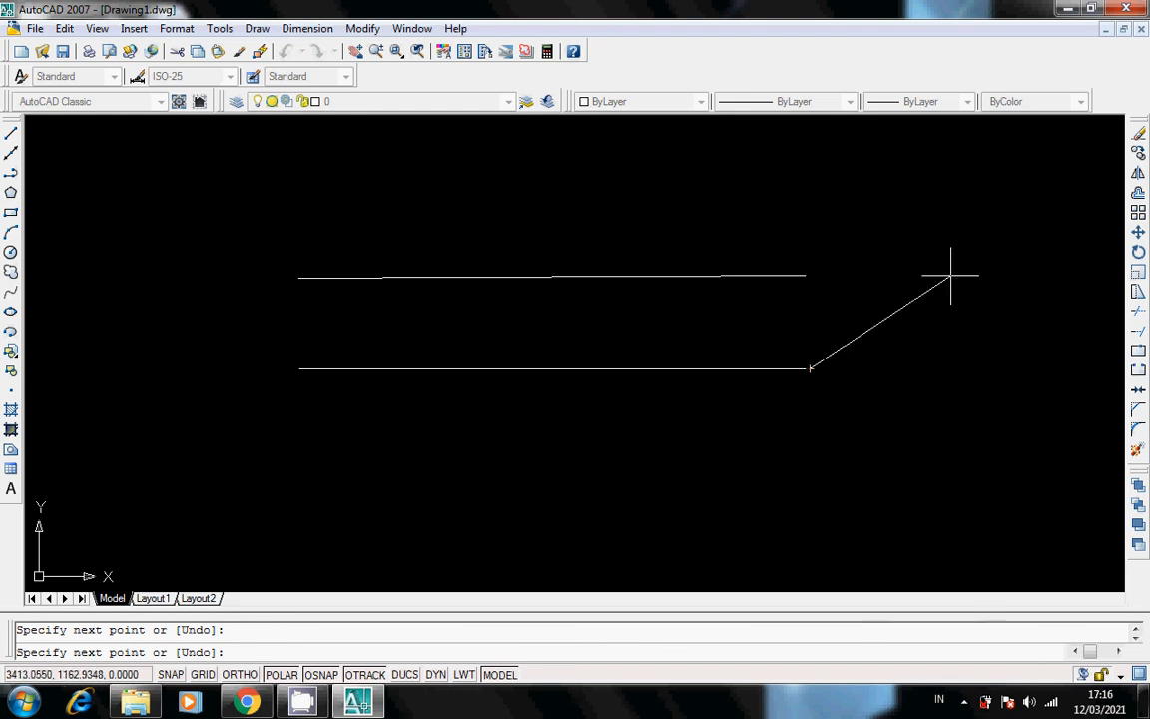
key("Escape")
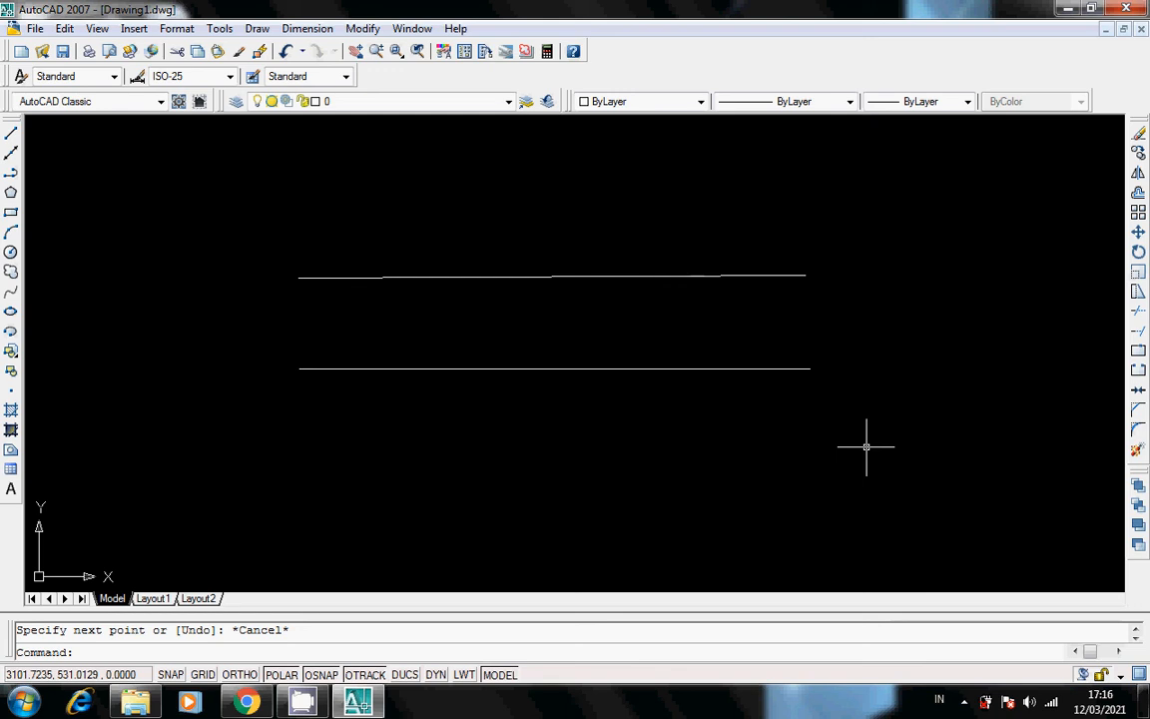
key("Escape")
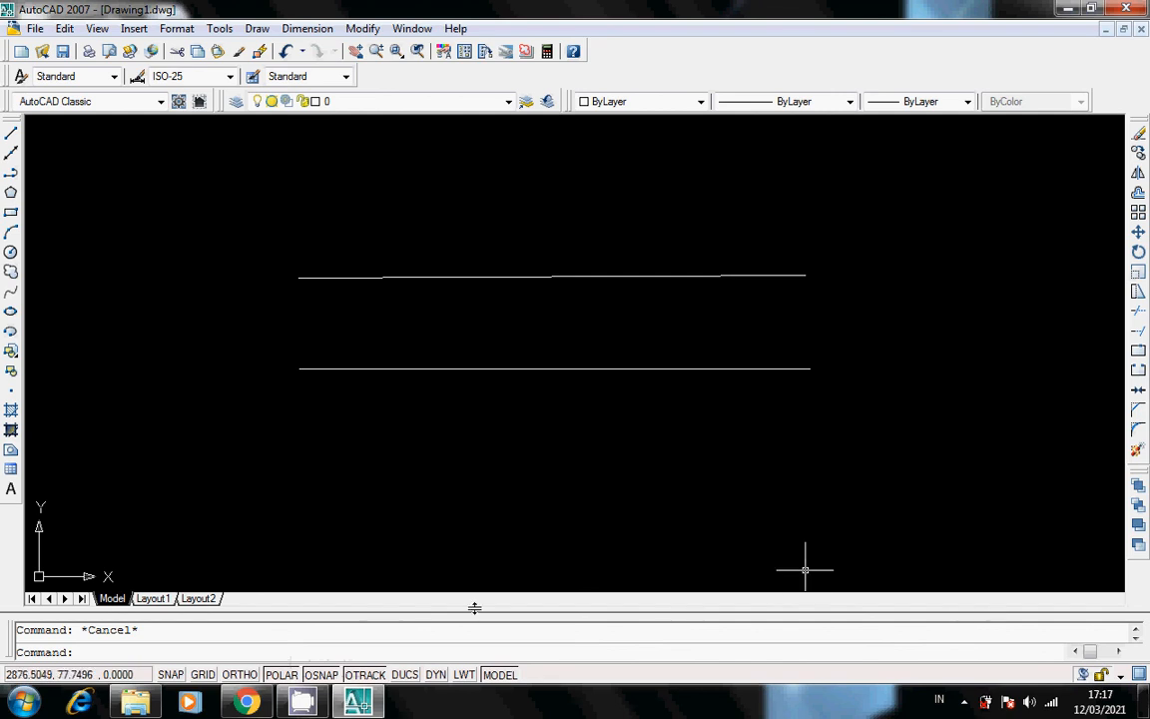
- Set the polar tracking increment angle to 15 degrees in the drafting settings
right_click(287, 678)
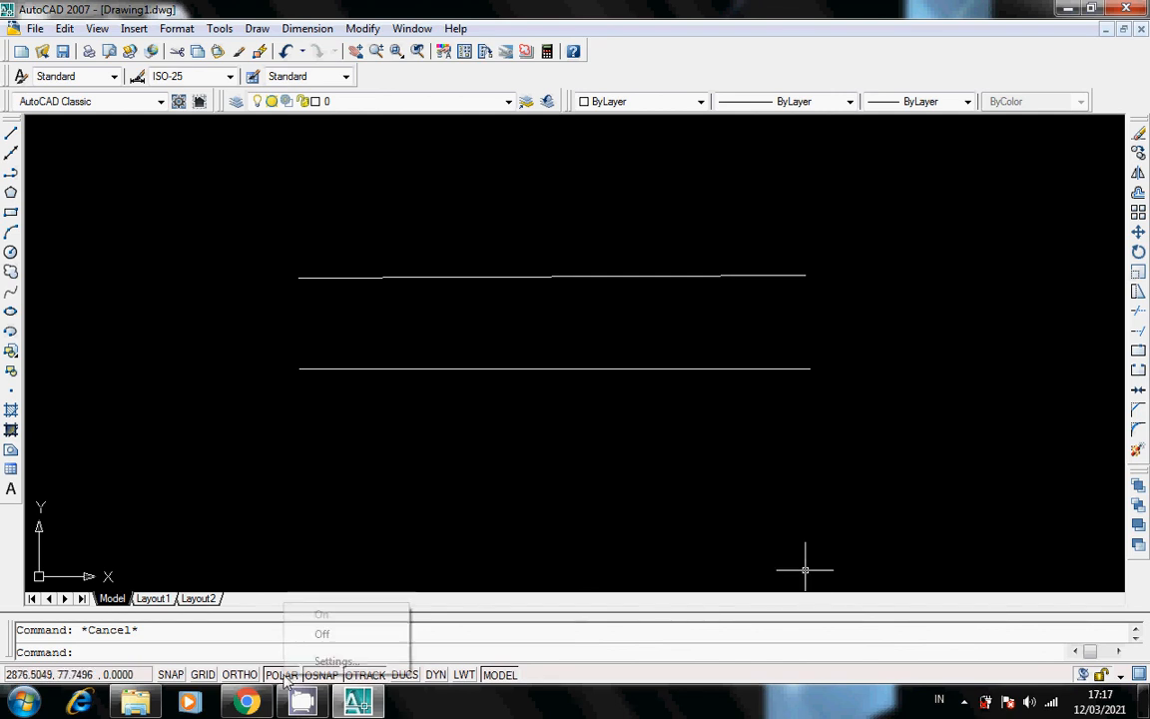
left_click(311, 665)
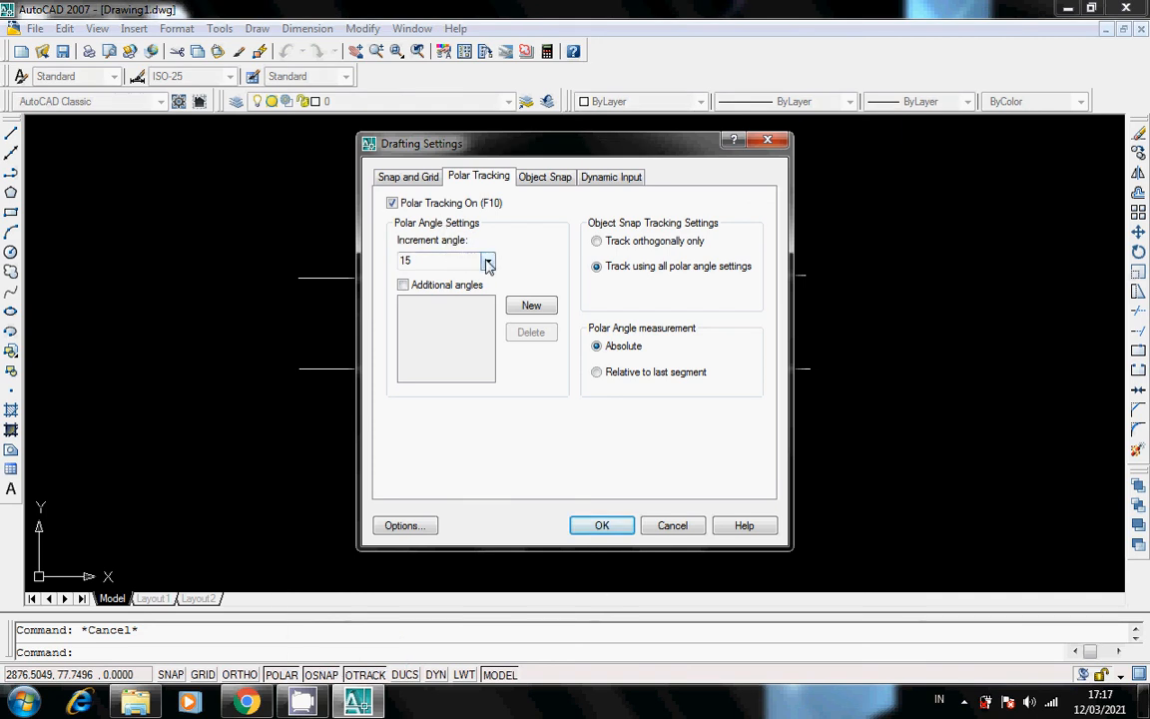
left_click(487, 260)
left_click(424, 338)
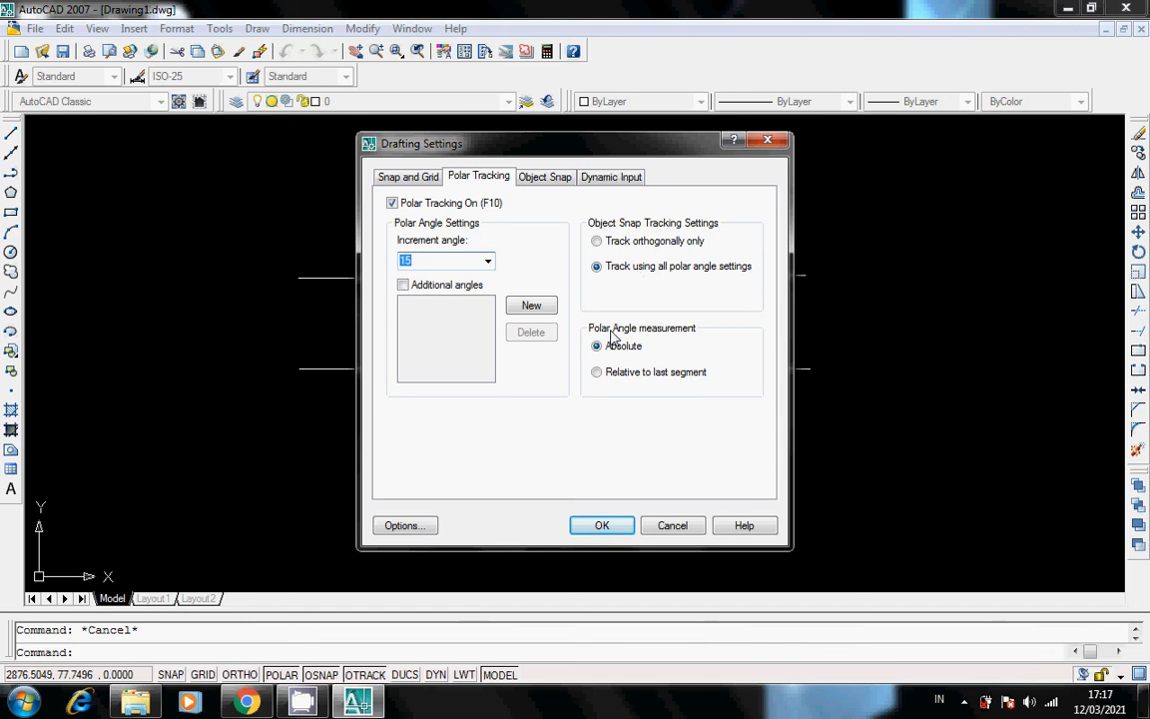
left_click(604, 525)
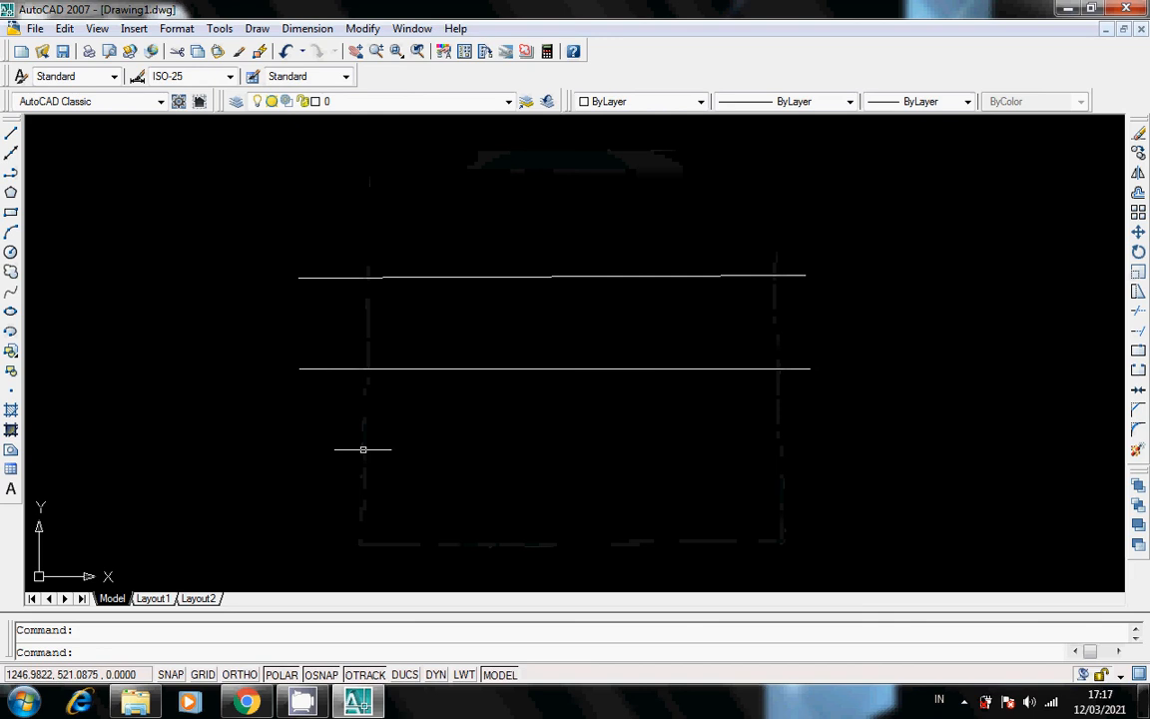
type("l")
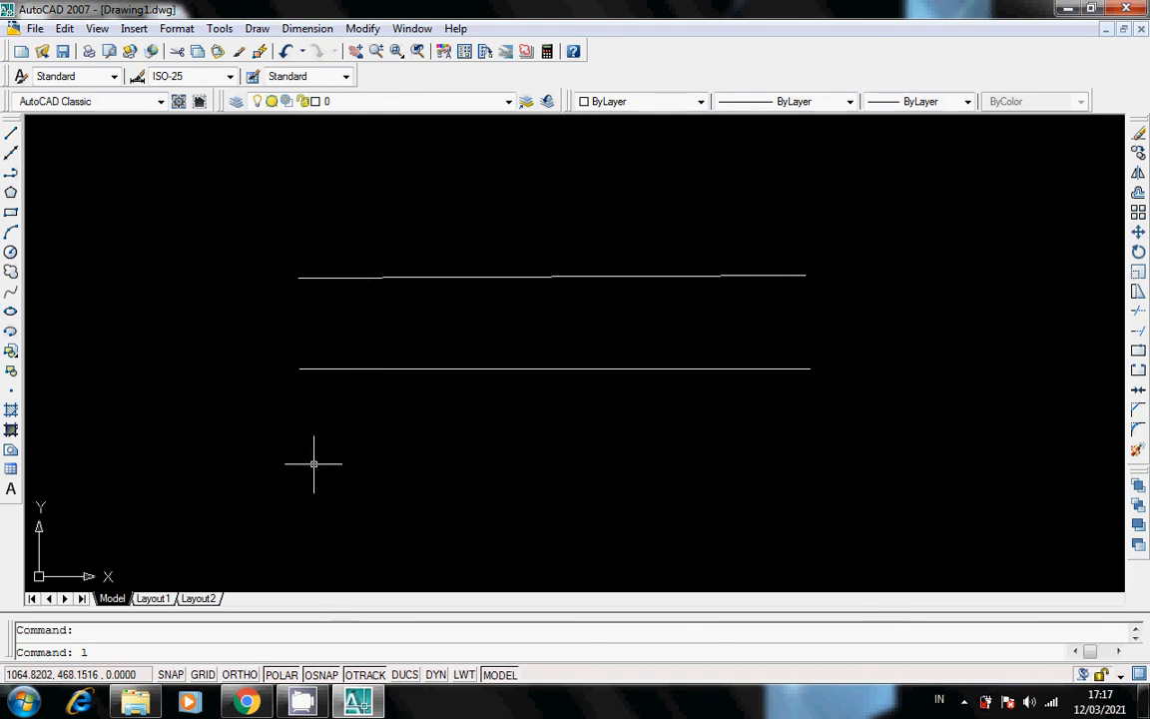
key("Return")
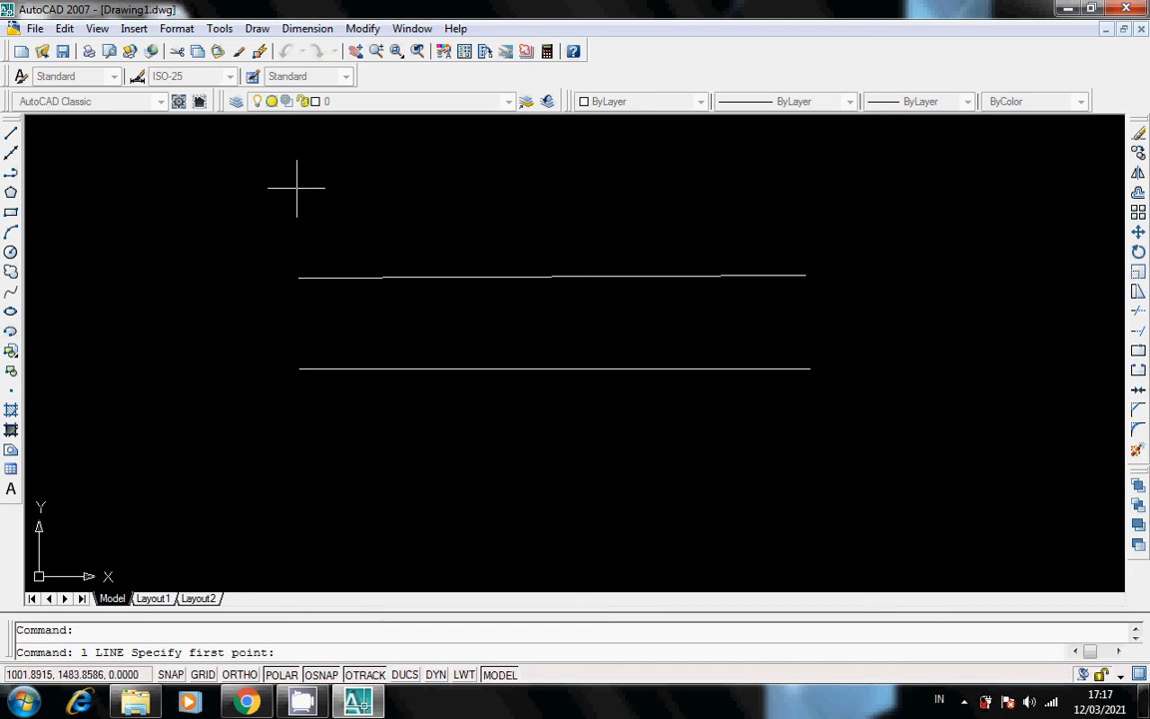
key("Escape")
- Draw a third horizontal line at 0° below the two existing lines, starting roughly under their left ends
type("l")
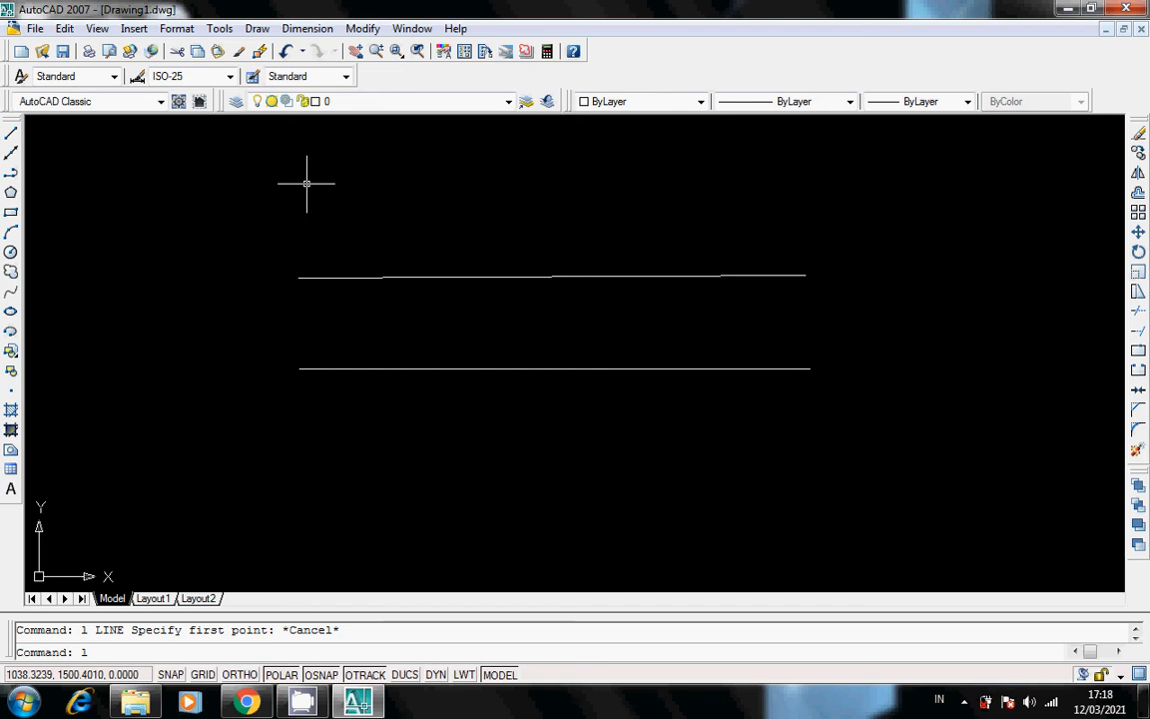
key("Return")
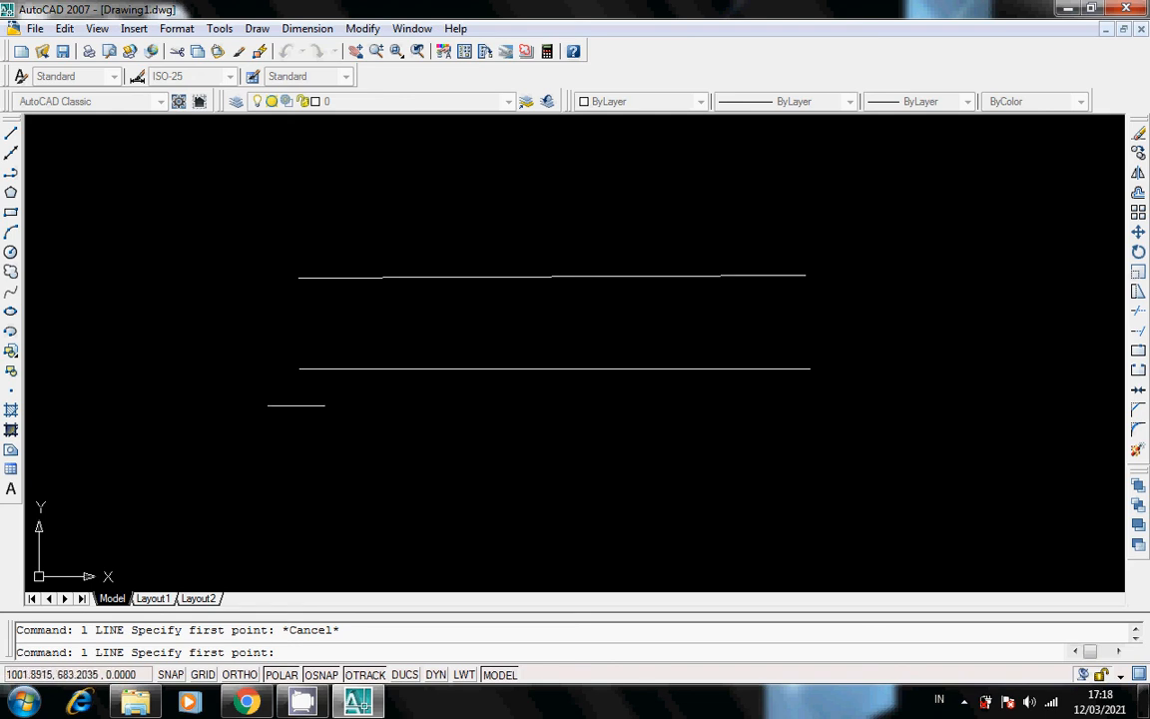
left_click(301, 495)
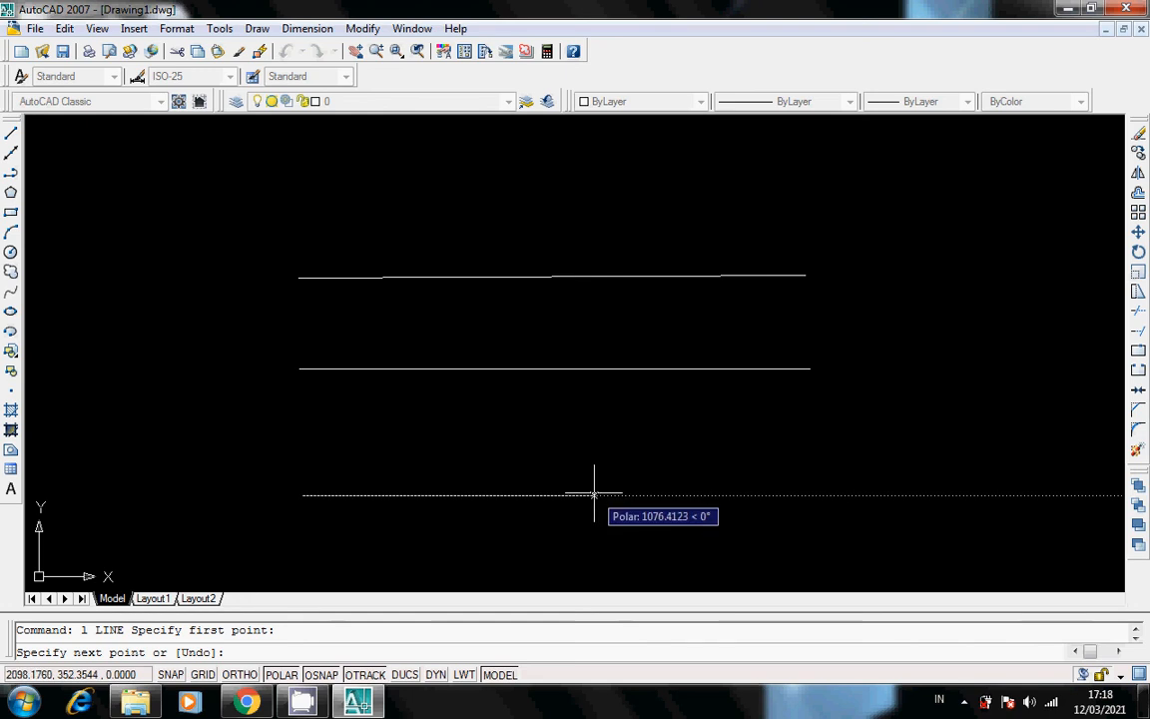
left_click(771, 494)
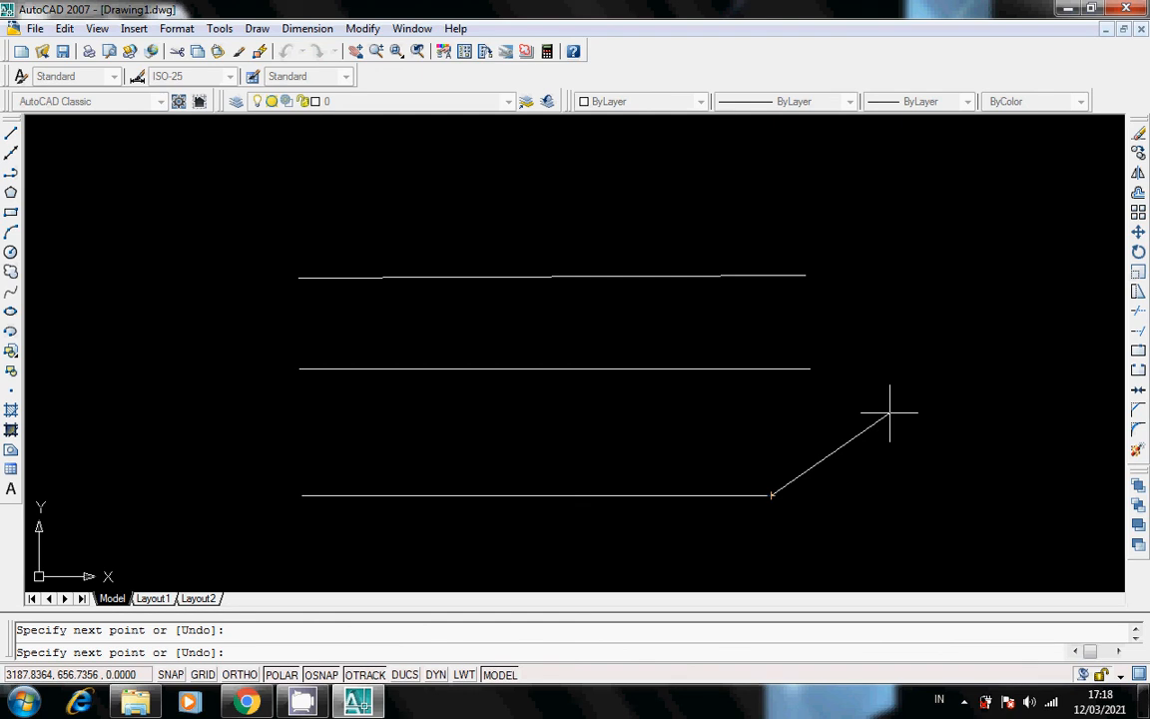
key("Escape")
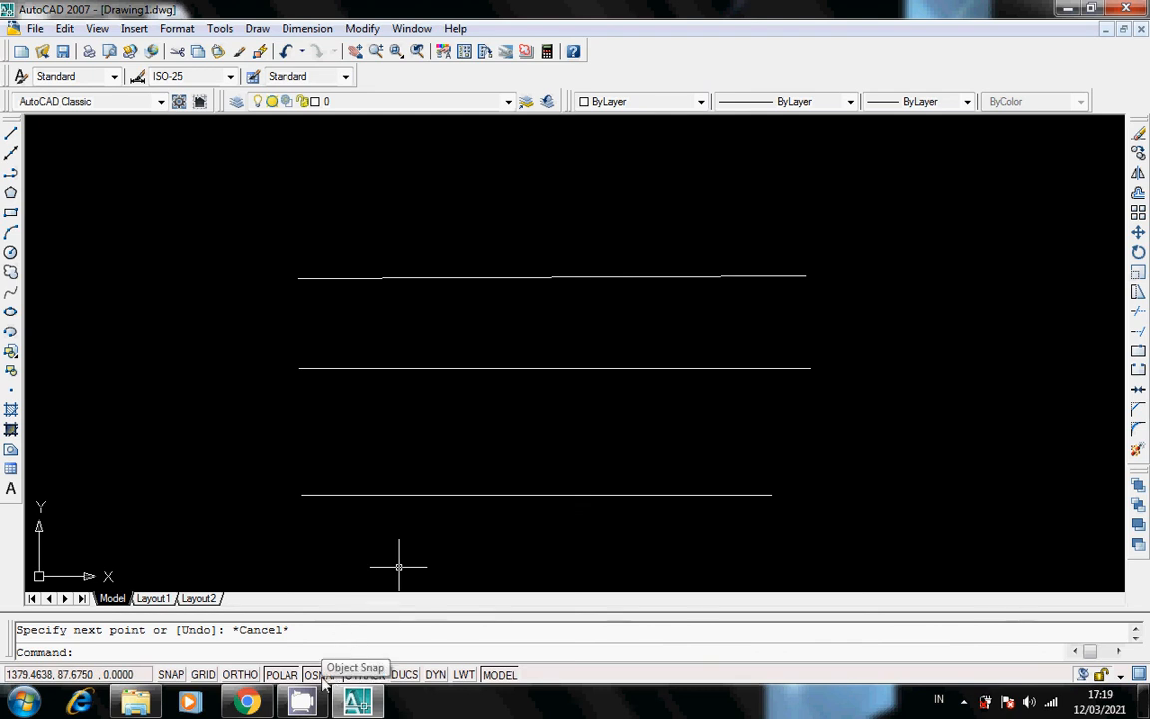
key("Escape")
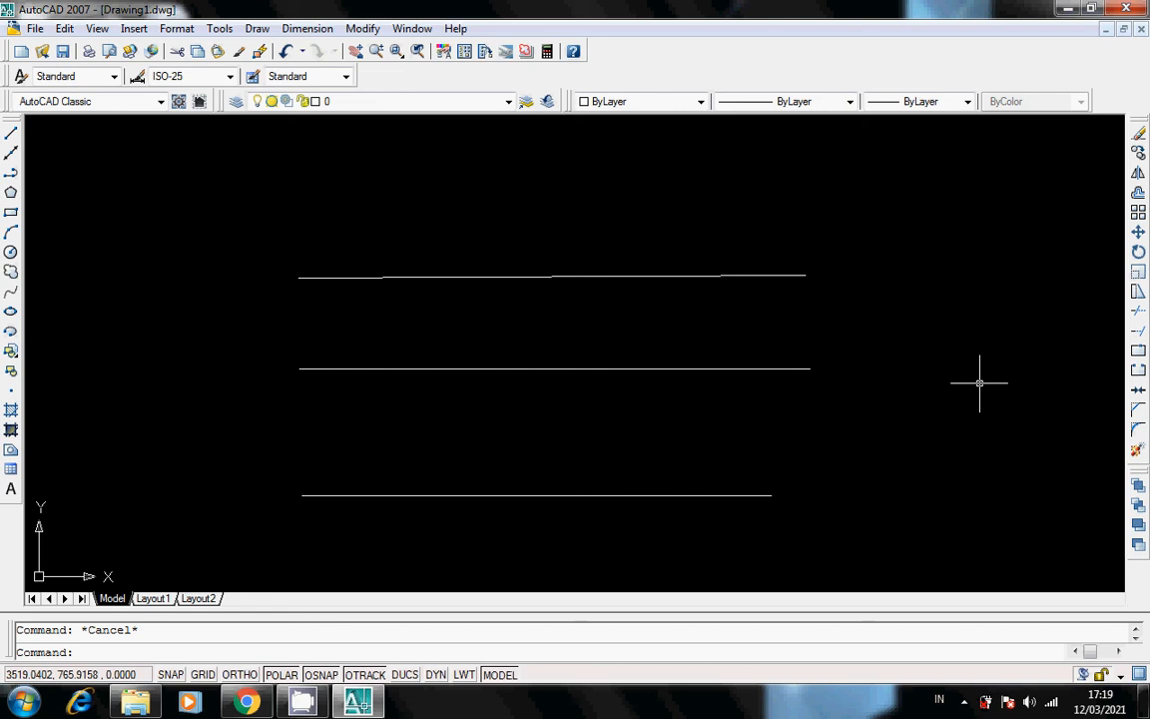
- Draw a line from the left endpoint of the lowest line to the left endpoint of the middle line
key("Return")
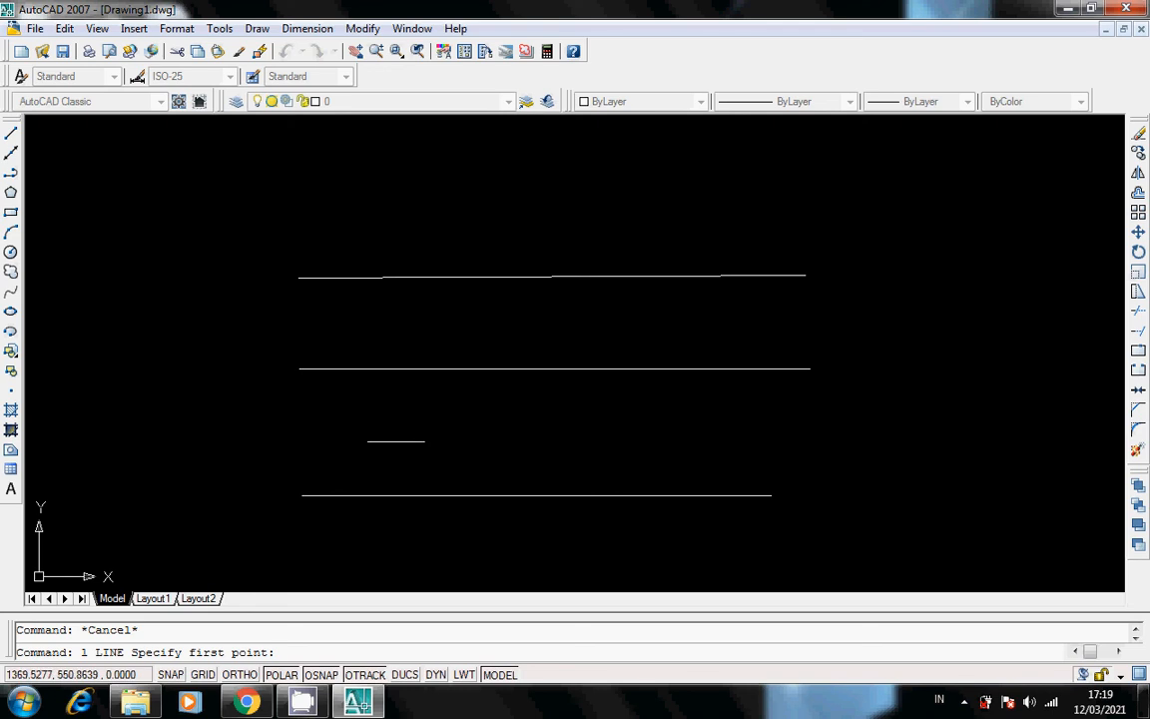
left_click(302, 495)
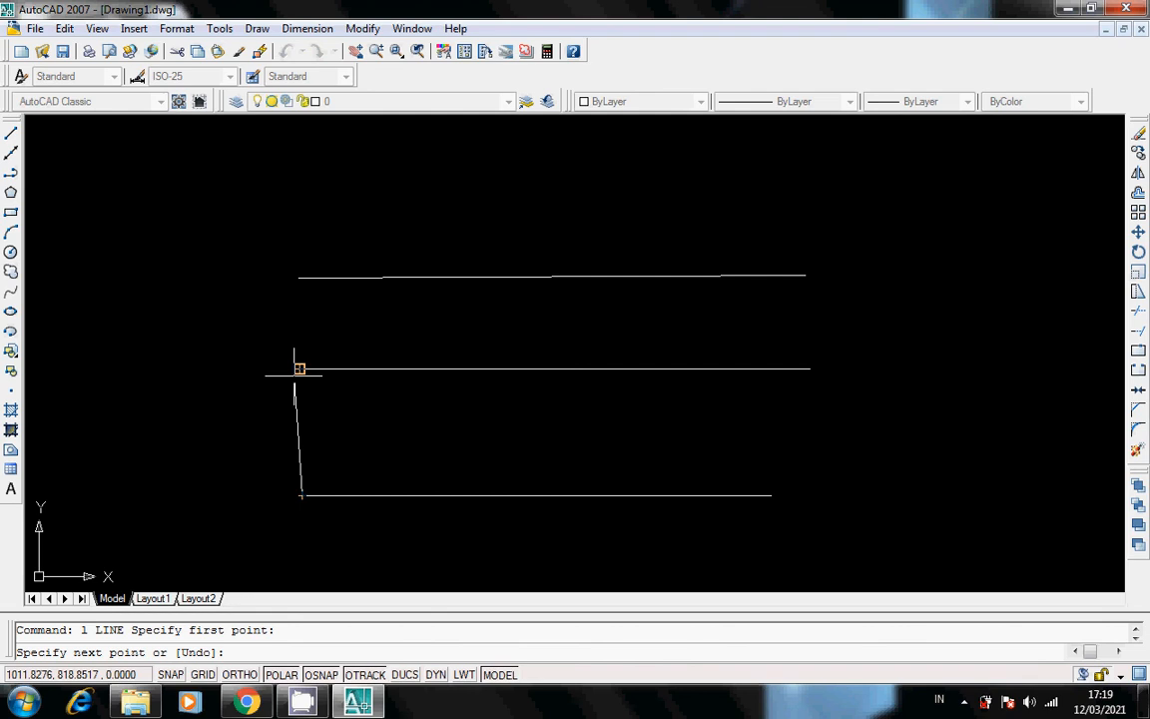
left_click(299, 369)
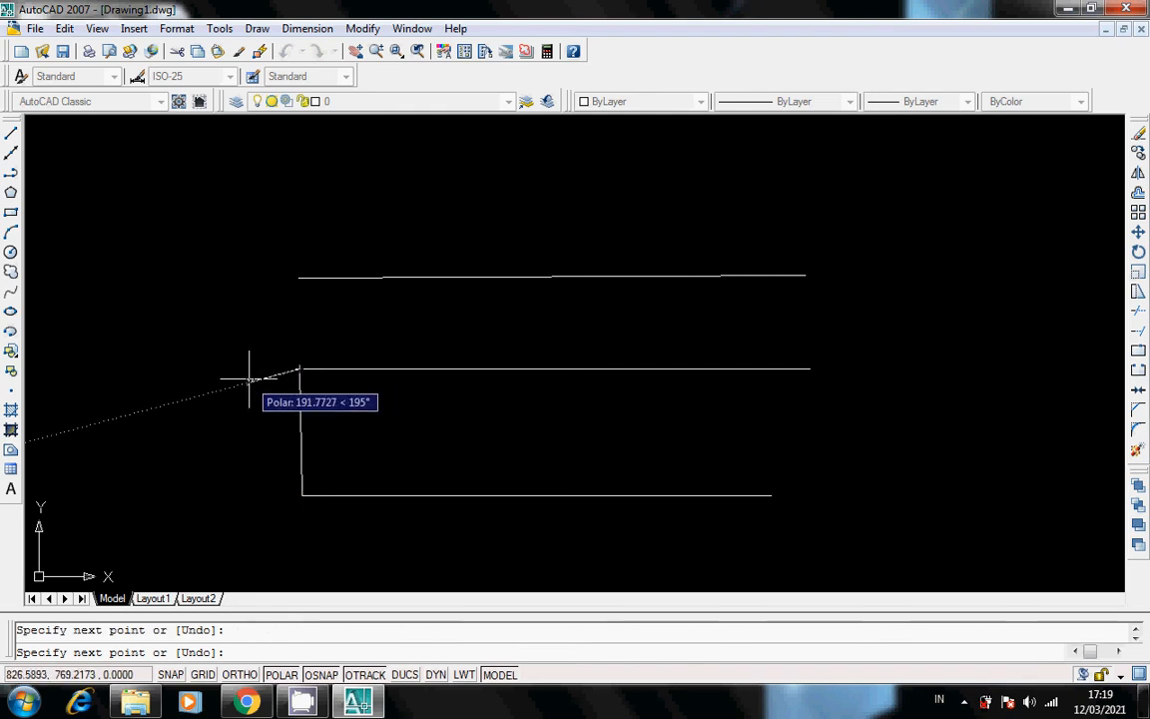
- Turn object snap off and draw a line from the lowest line's right end to near the middle line's right end
key("Escape")
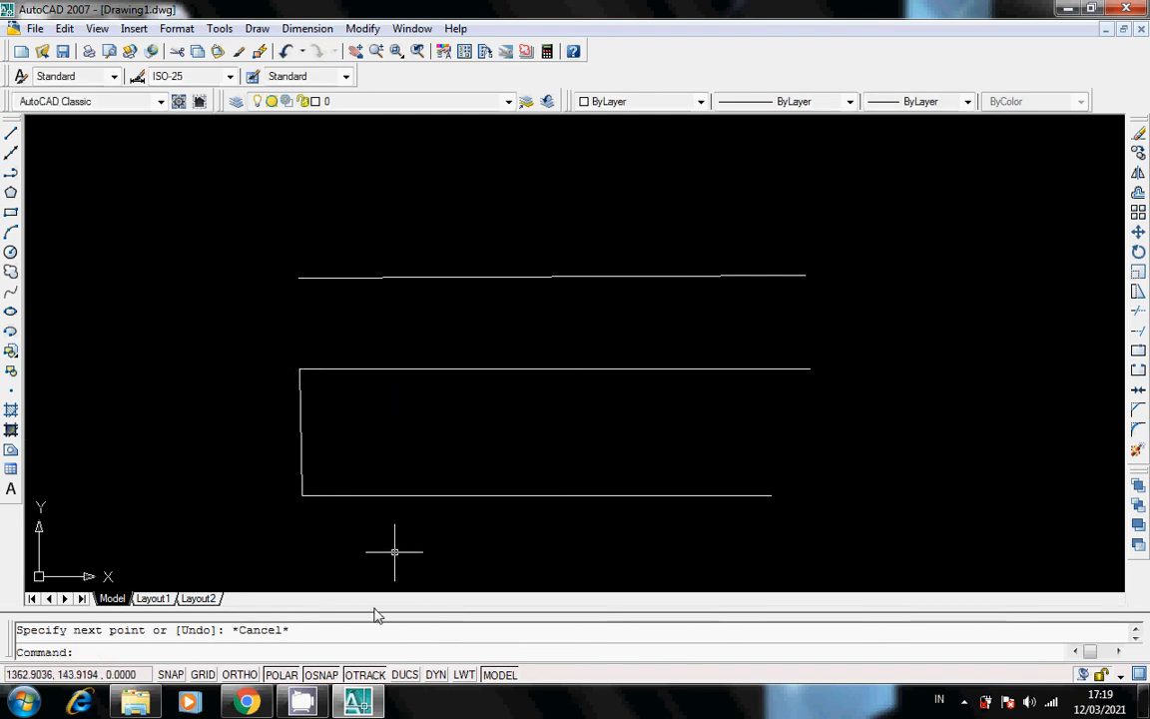
left_click(328, 676)
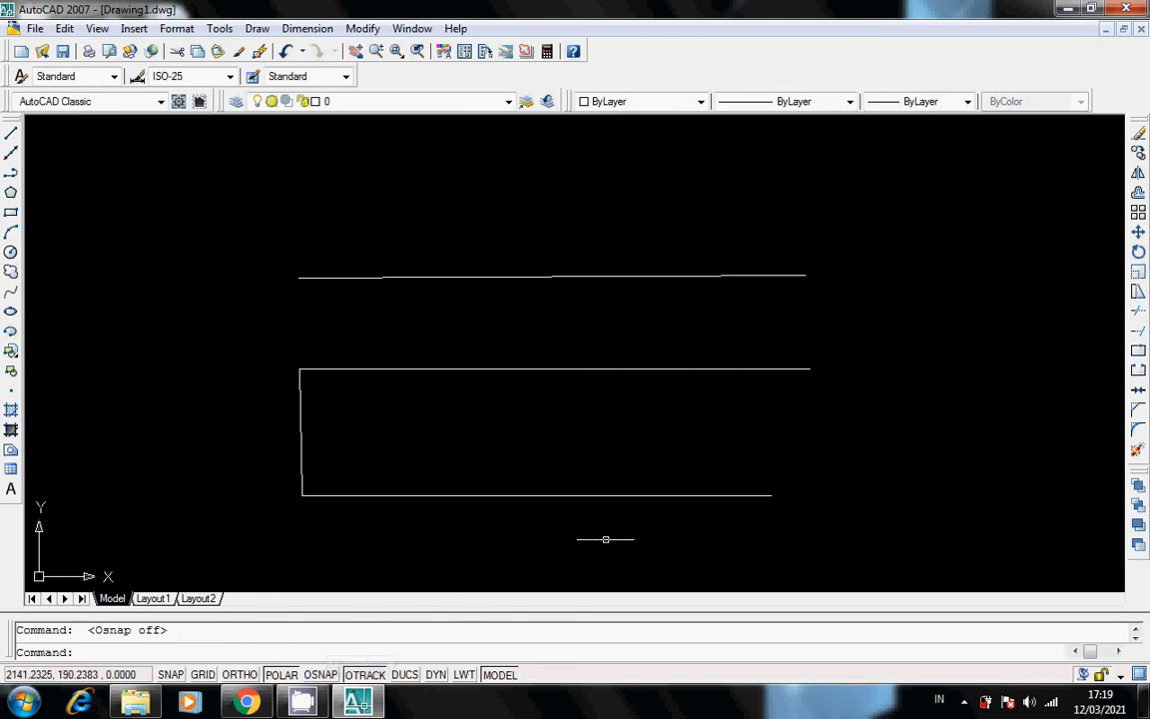
key("Return")
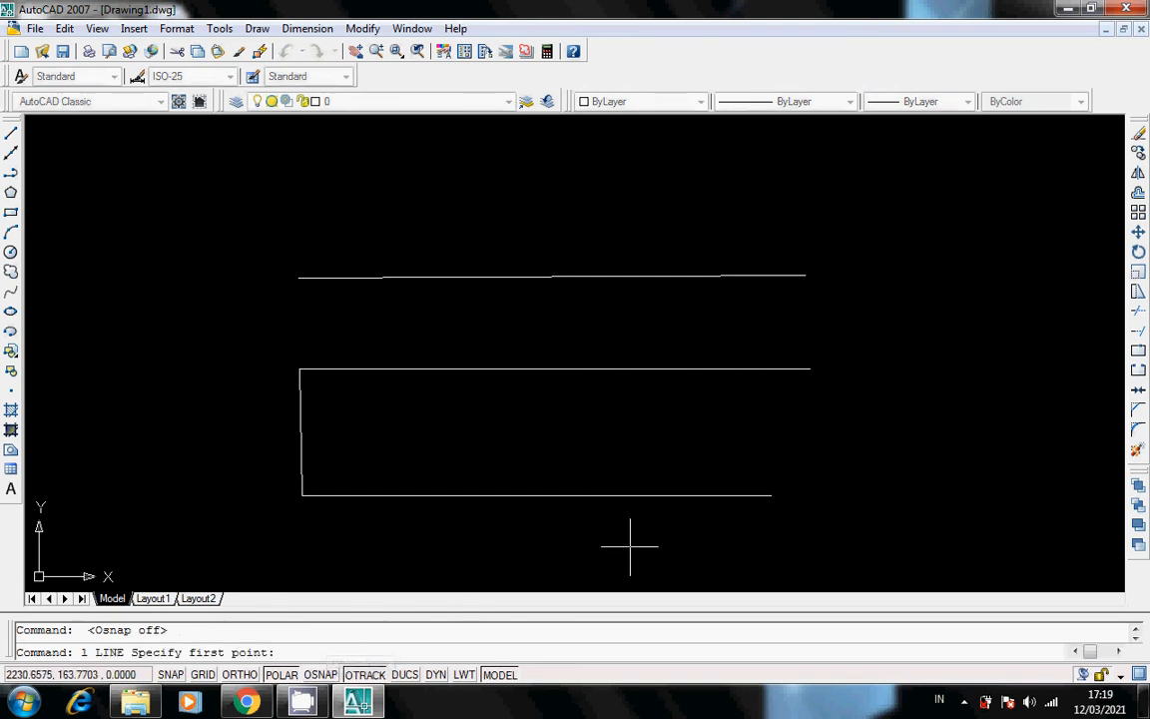
left_click(771, 494)
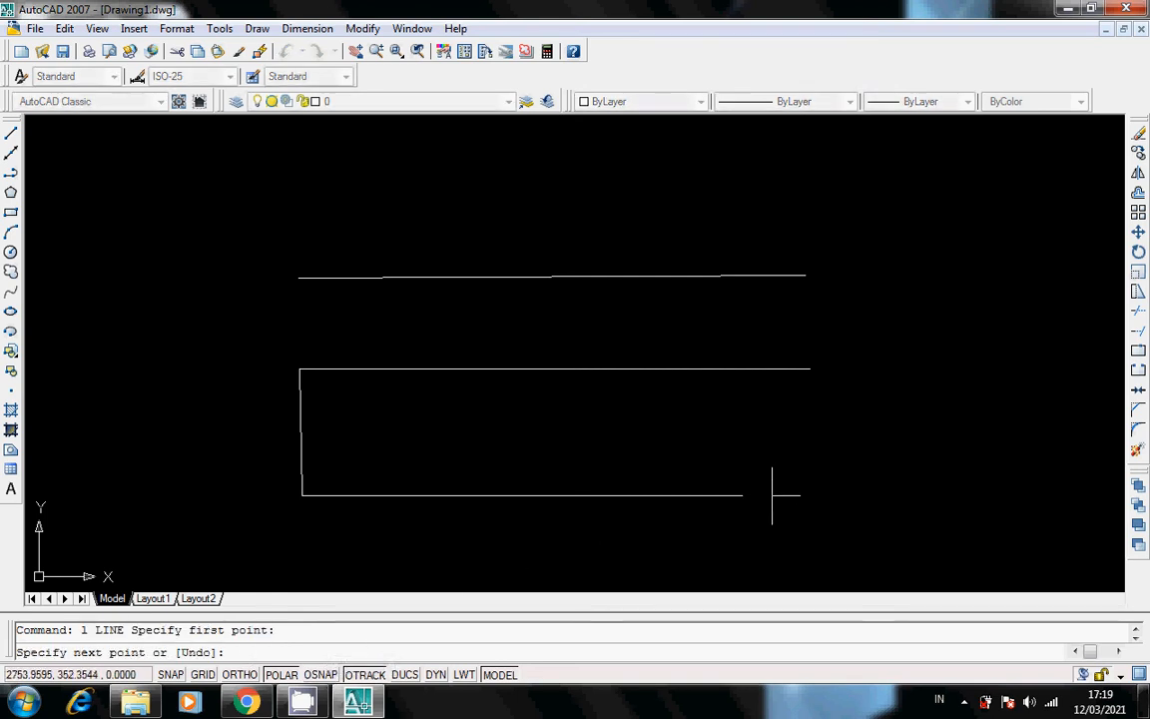
left_click(806, 369)
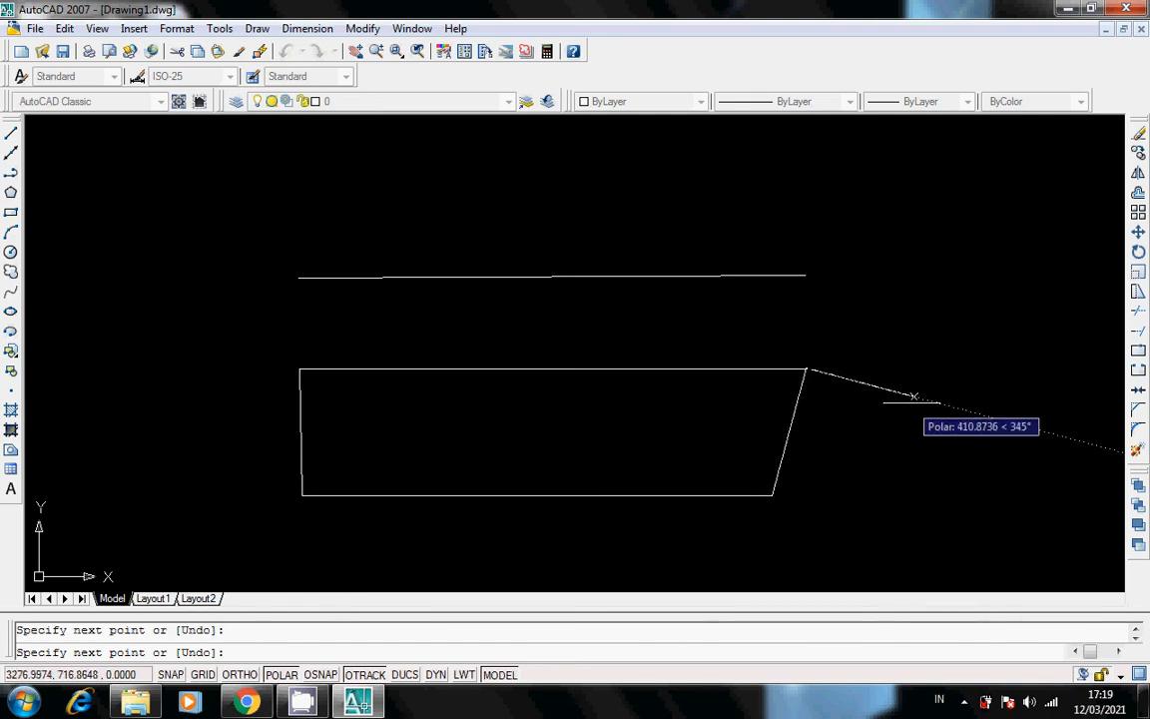
key("Escape")
- Magnify the corner where the slanted line meets the middle line's right end to examine the junction
type("z")
key("Return")
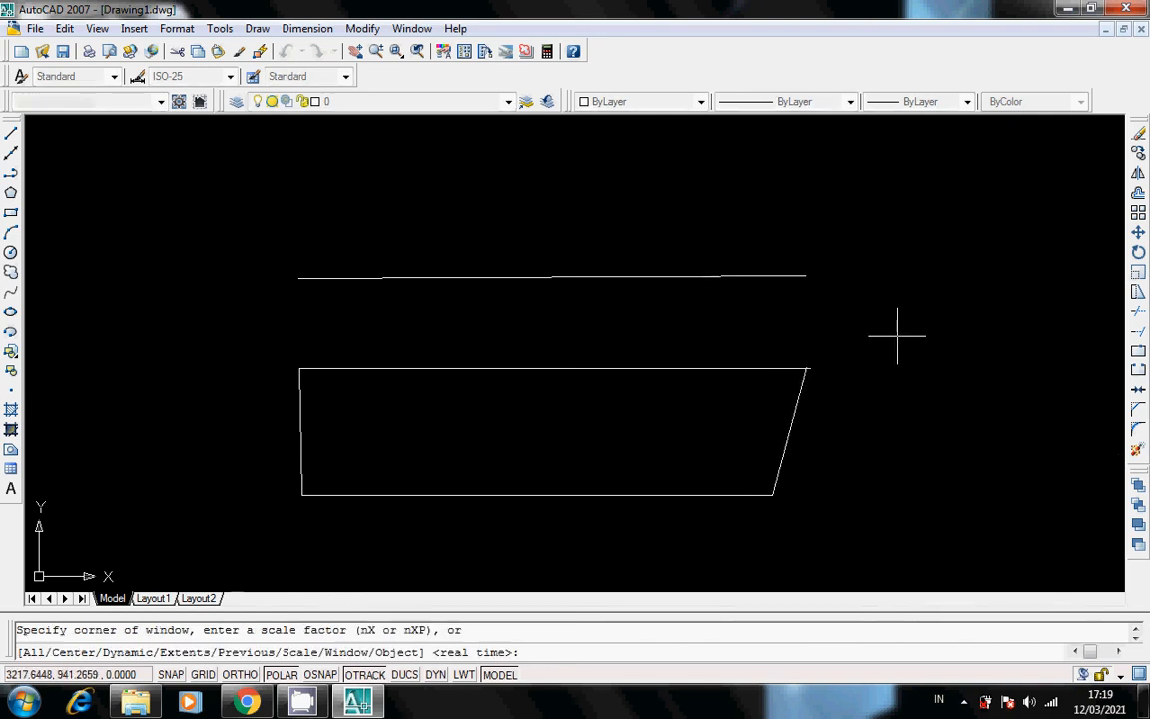
left_click(788, 351)
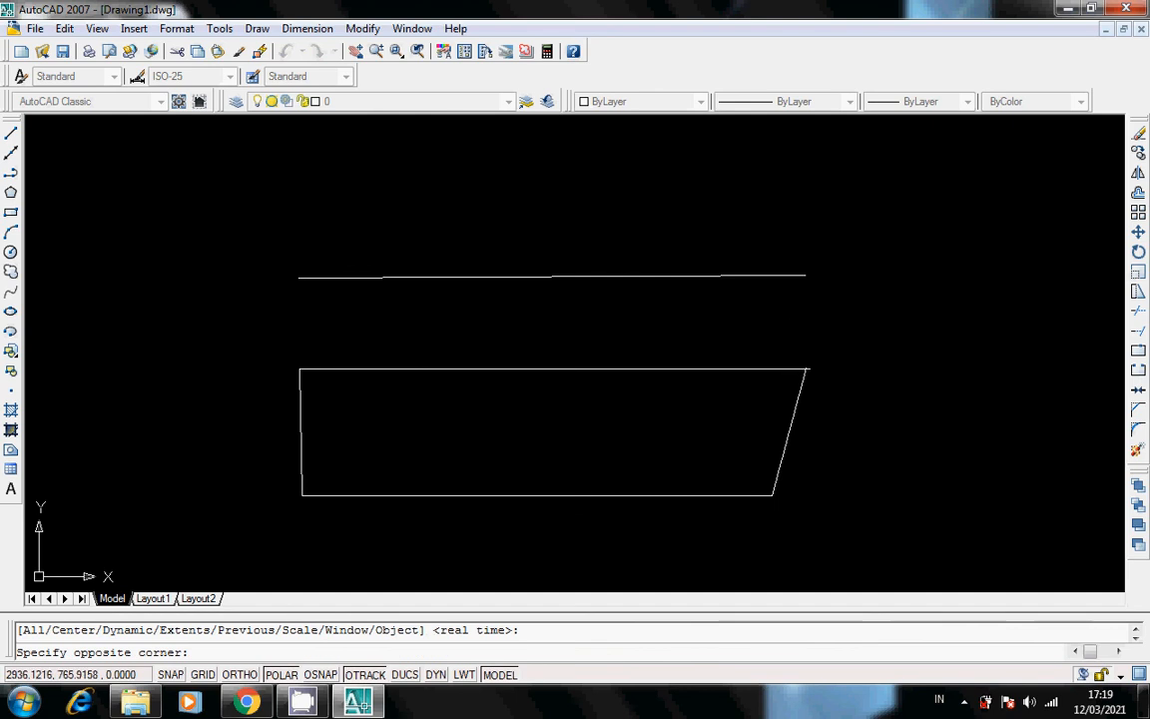
left_click(821, 385)
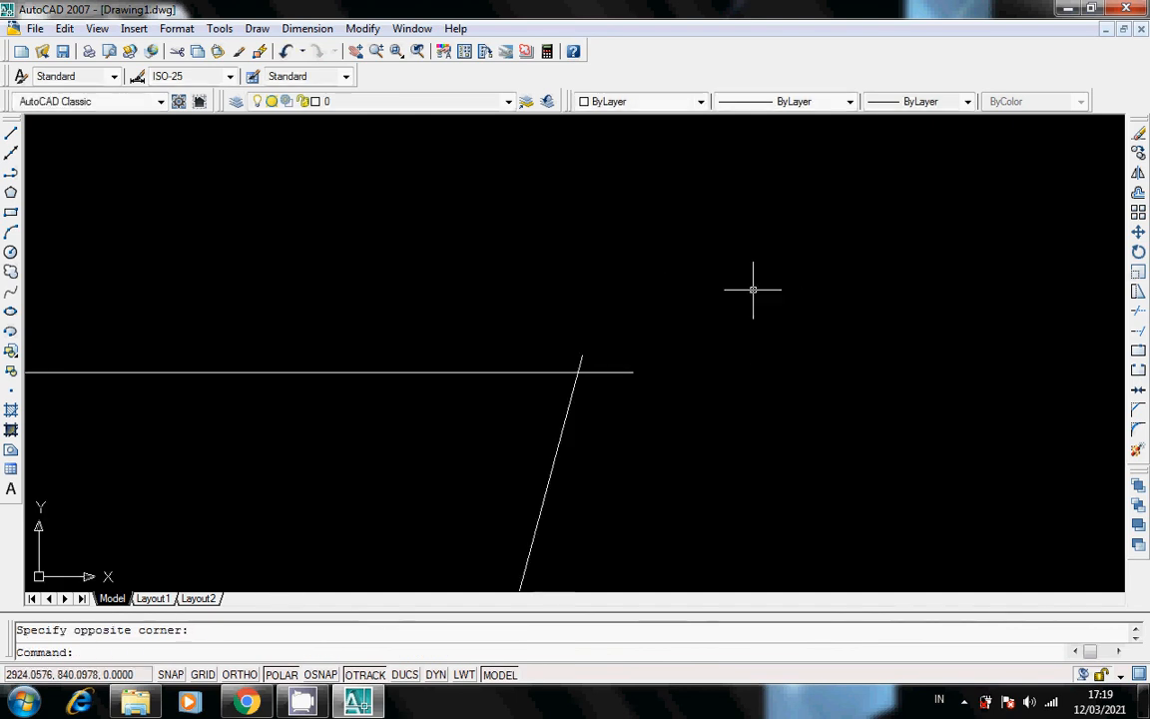
- Zoom the view back to the drawing extents with the Extents option
type("z")
key("Return")
type("e")
key("Return")
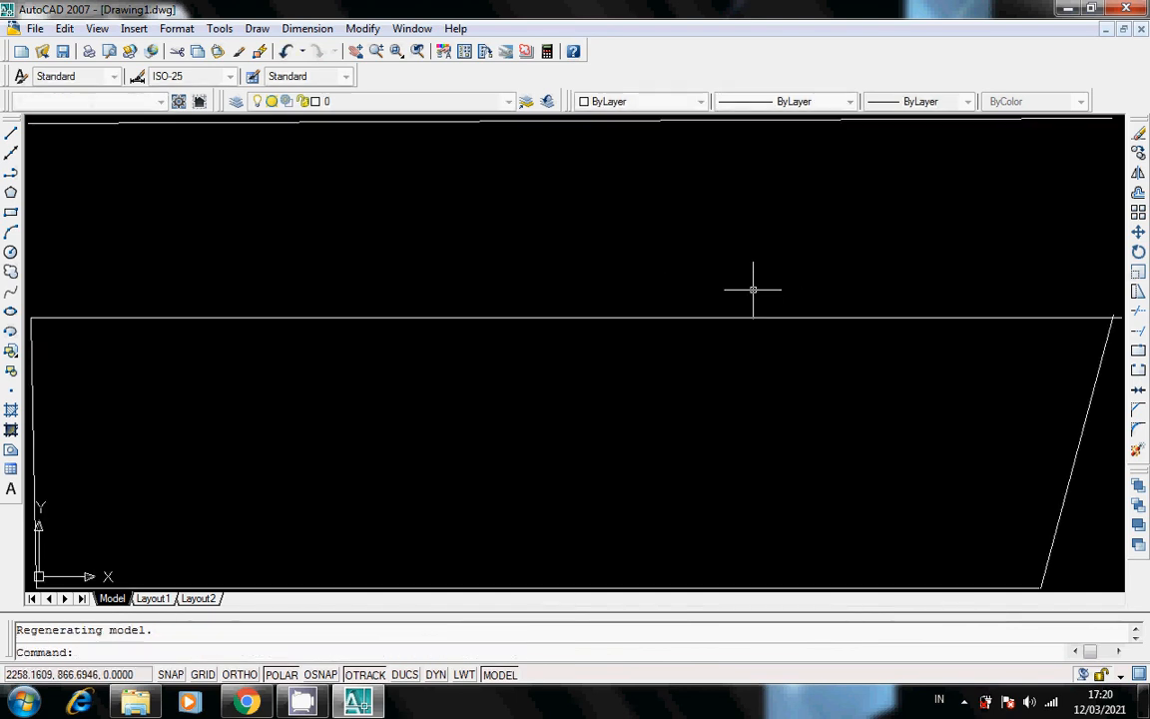
key("Escape")
key("Return")
type("e")
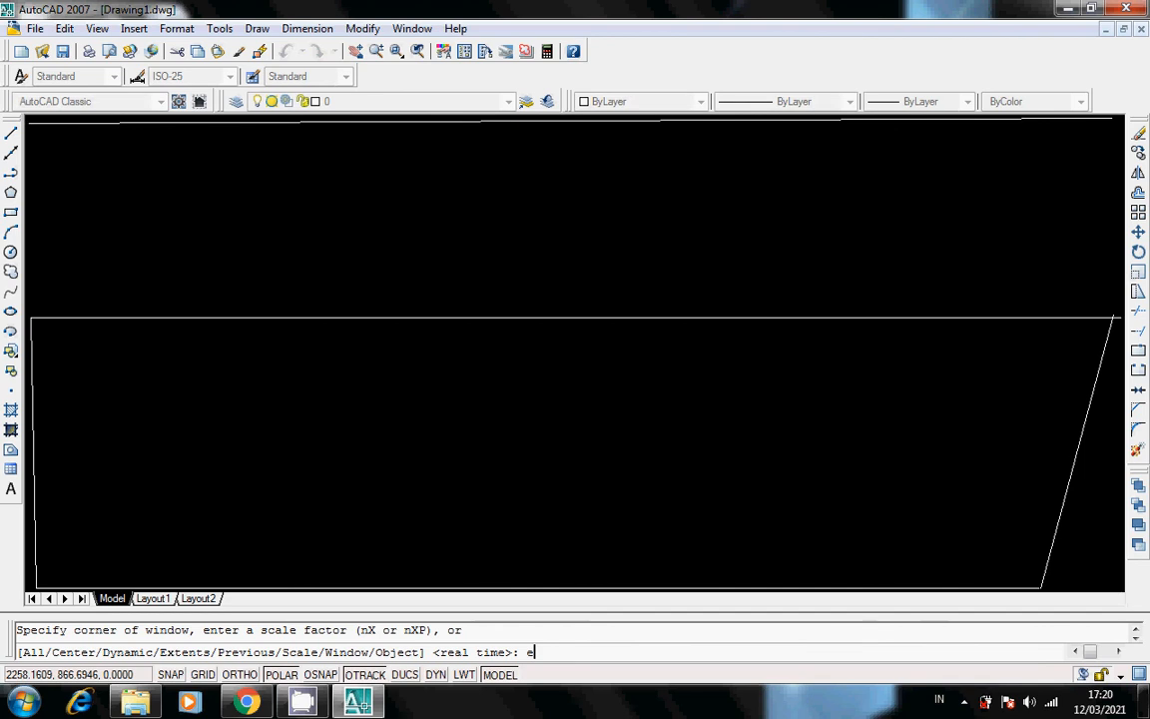
key("Return")
key("Escape")
key("Return")
type("e")
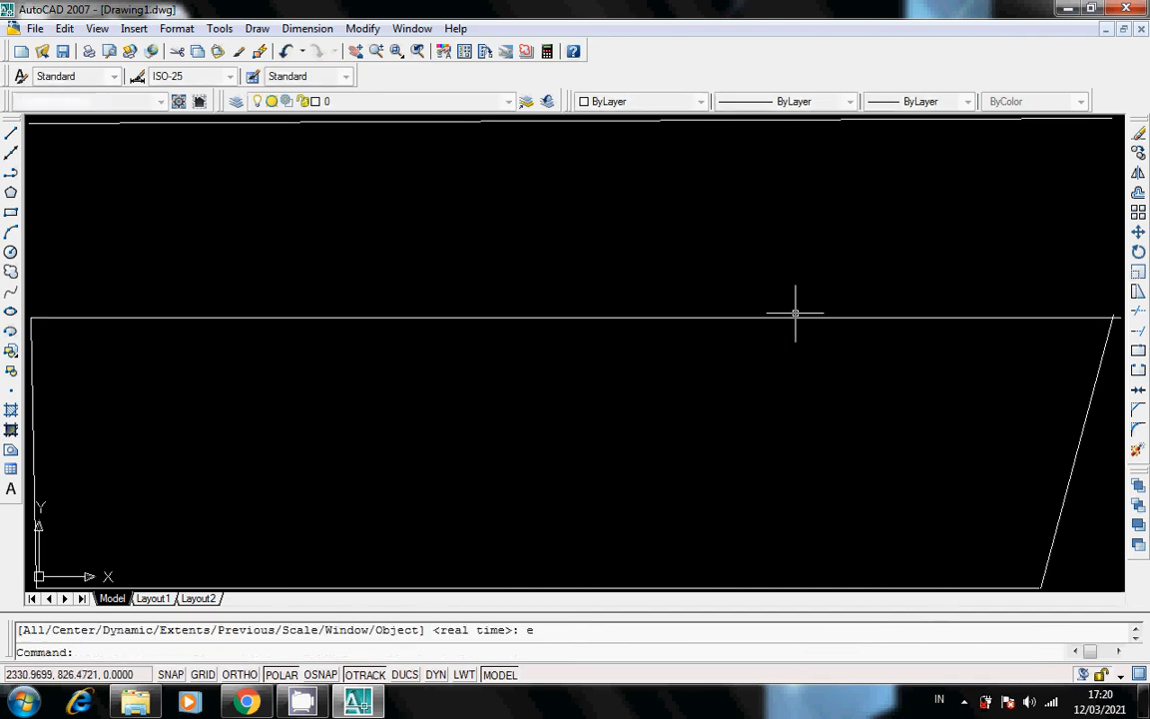
key("Return")
key("Escape")
type("z")
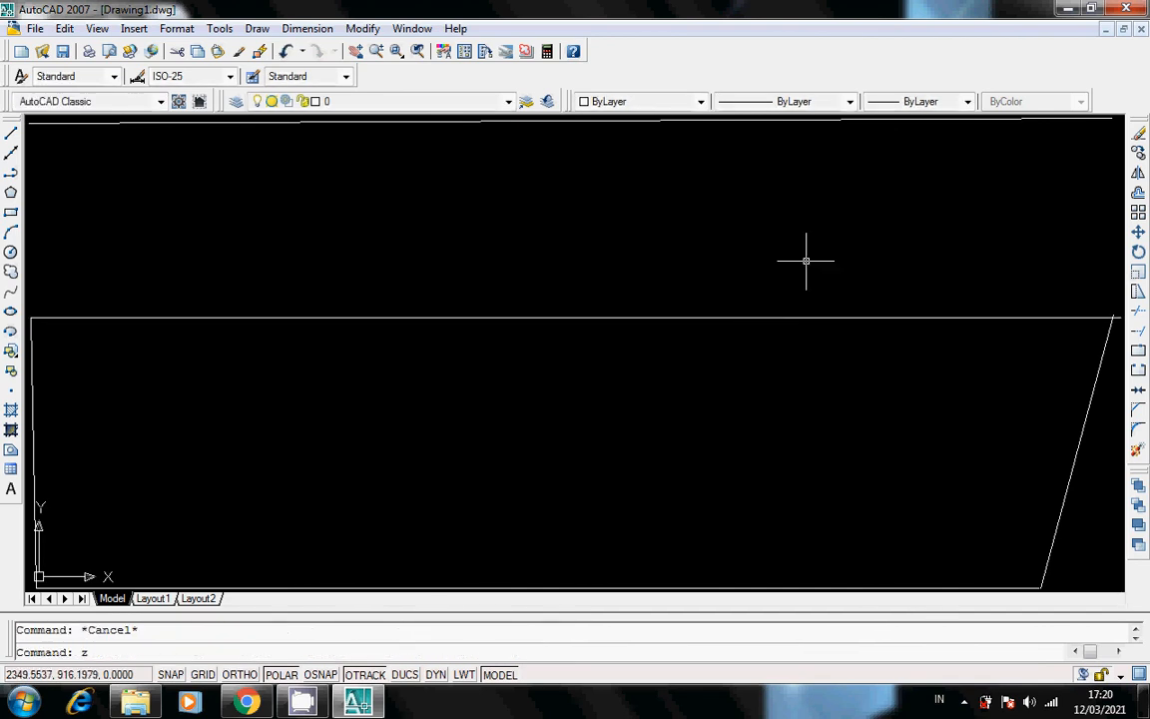
type("e")
key("BackSpace")
key("Return")
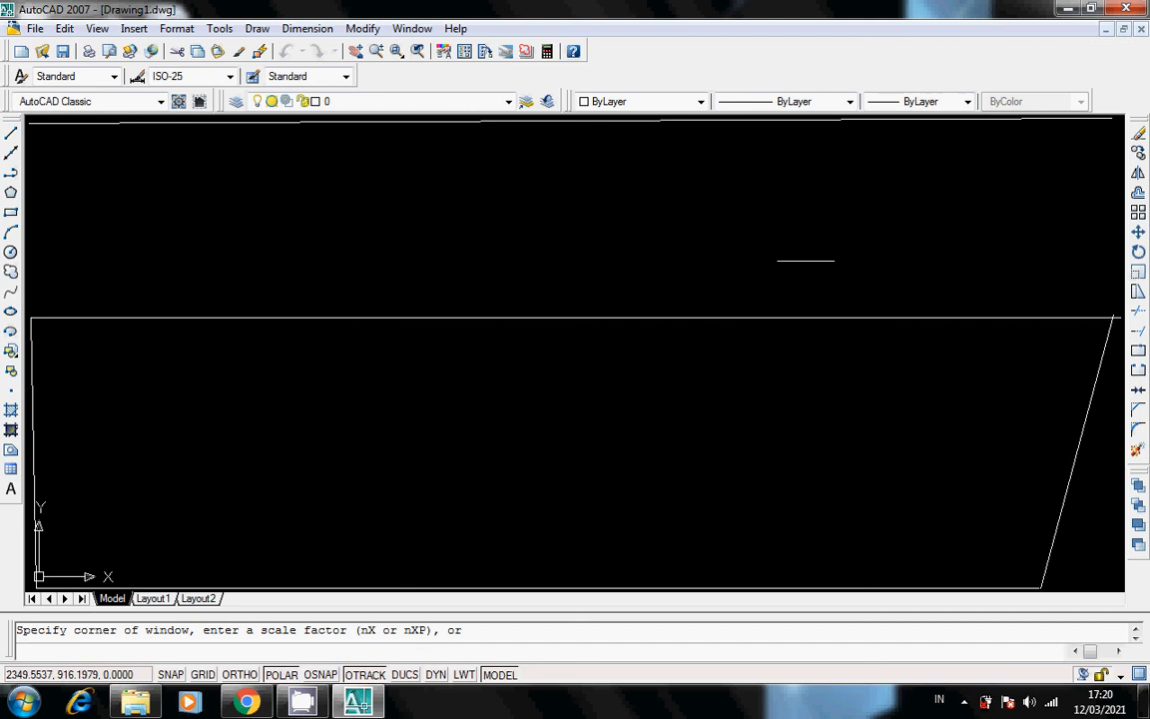
type("e")
key("Return")
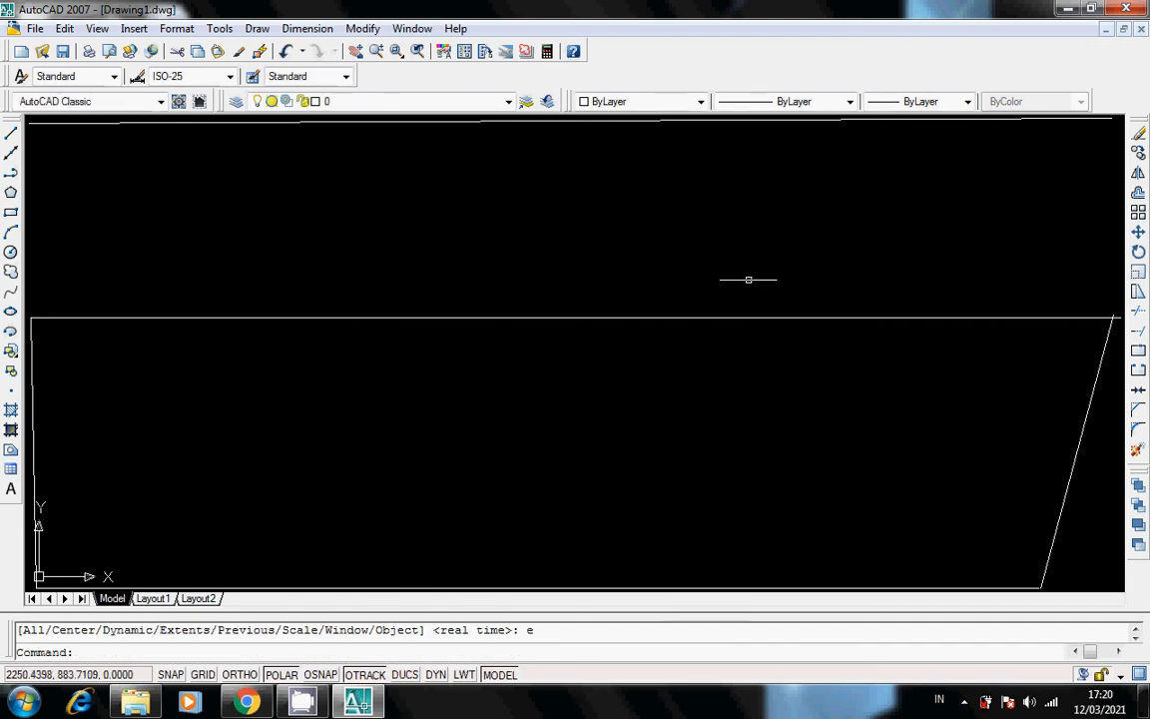
- Zoom out in real time until all the lines fit in view with a margin around them
key("Escape")
type("z")
key("Return")
key("Return")
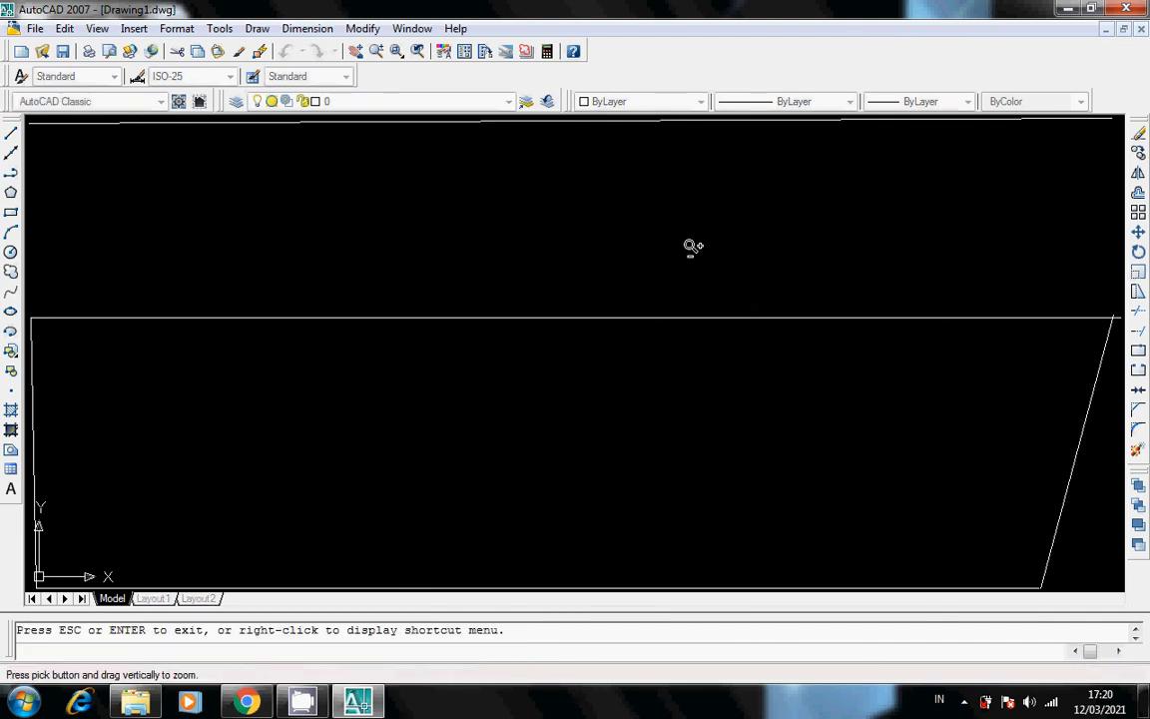
left_click_drag(691, 246, 737, 405)
key("Escape")
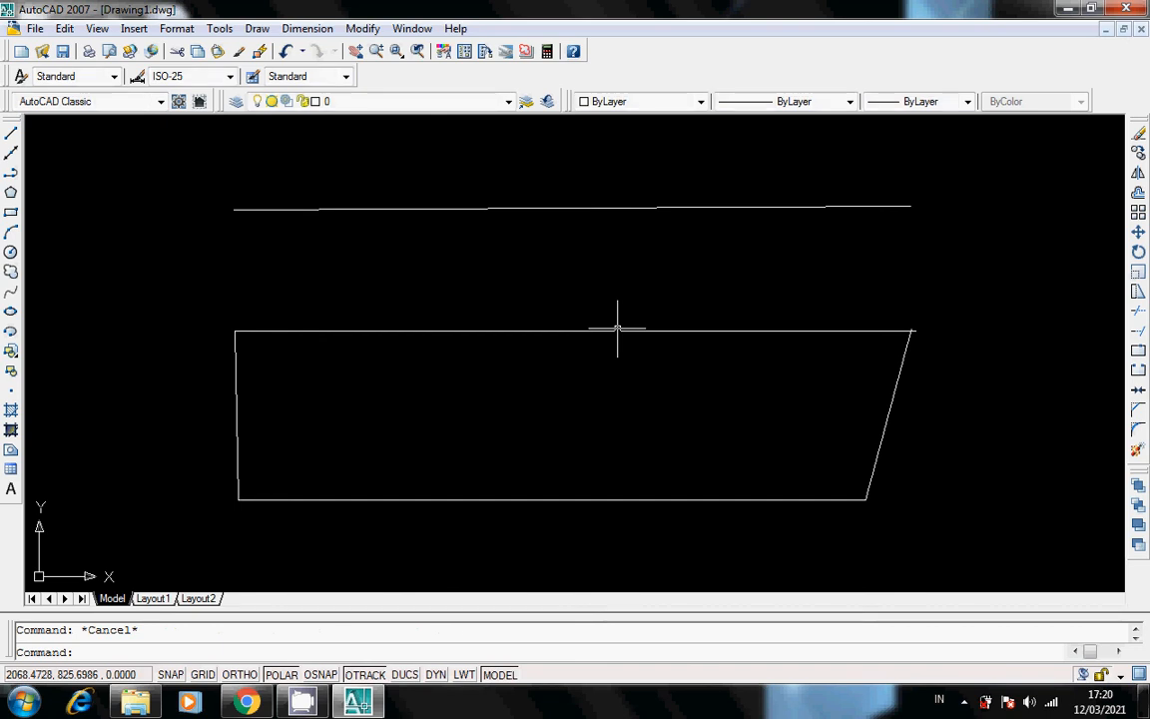
- Turn object snap back on and review the object snap modes and tracking option in the drafting settings, accepting them as they are
left_click(320, 675)
right_click(321, 675)
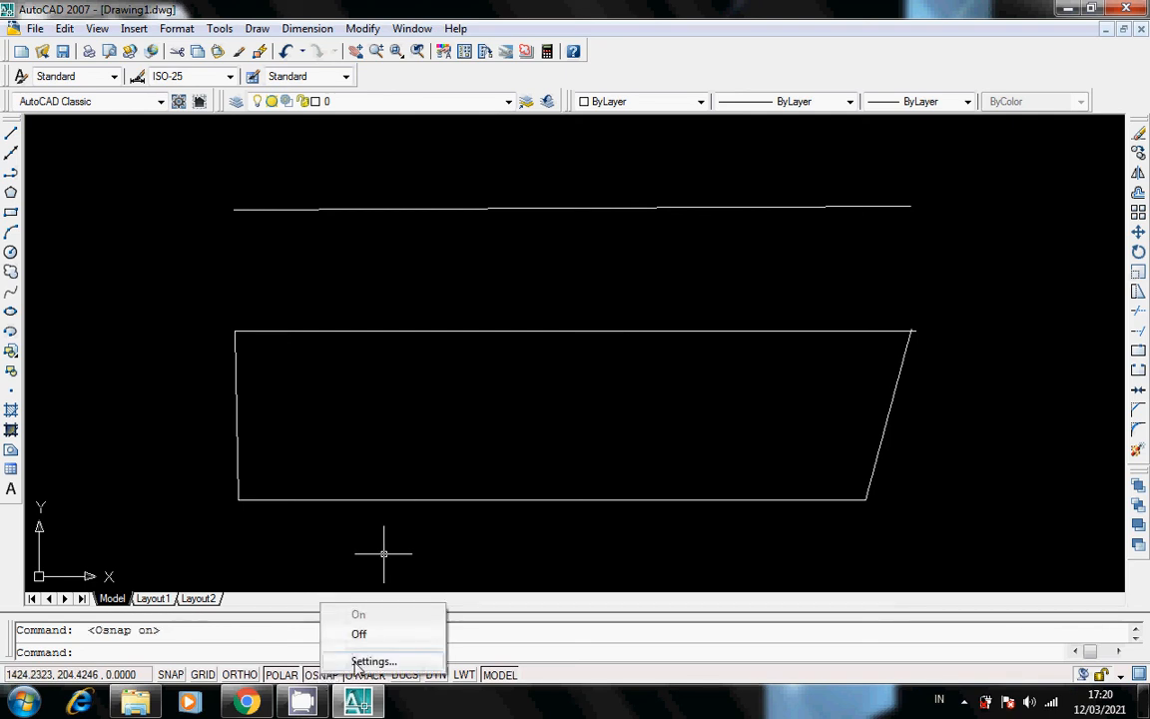
left_click(360, 663)
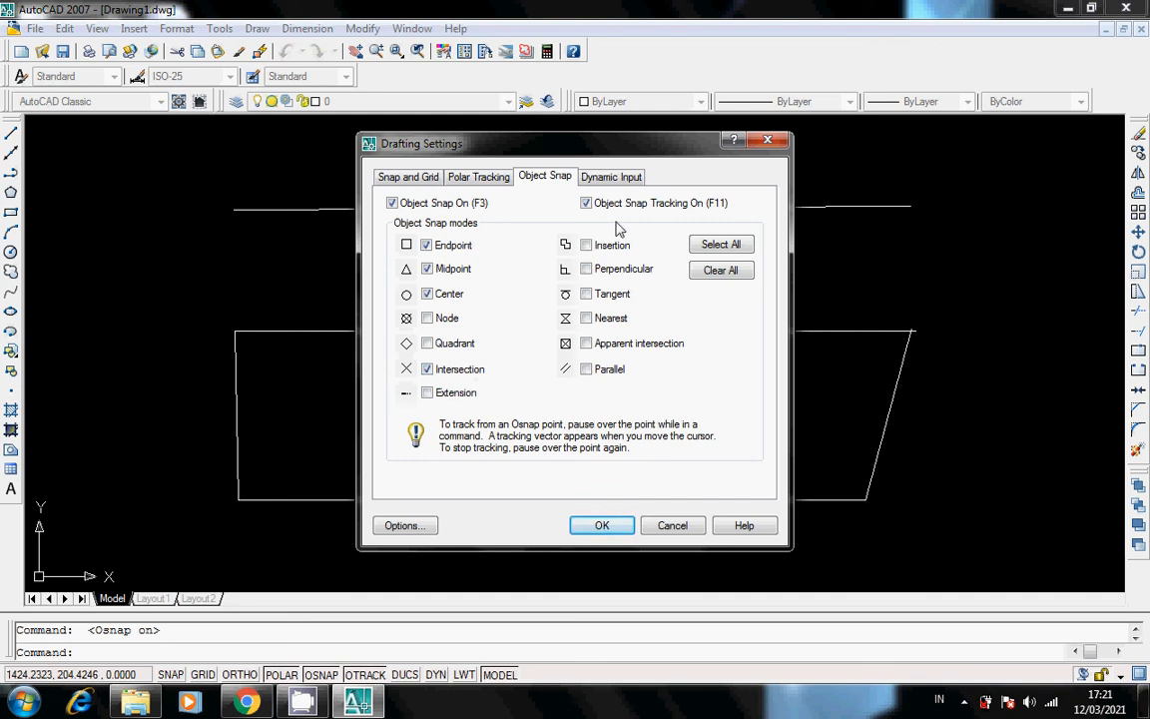
left_click(598, 526)
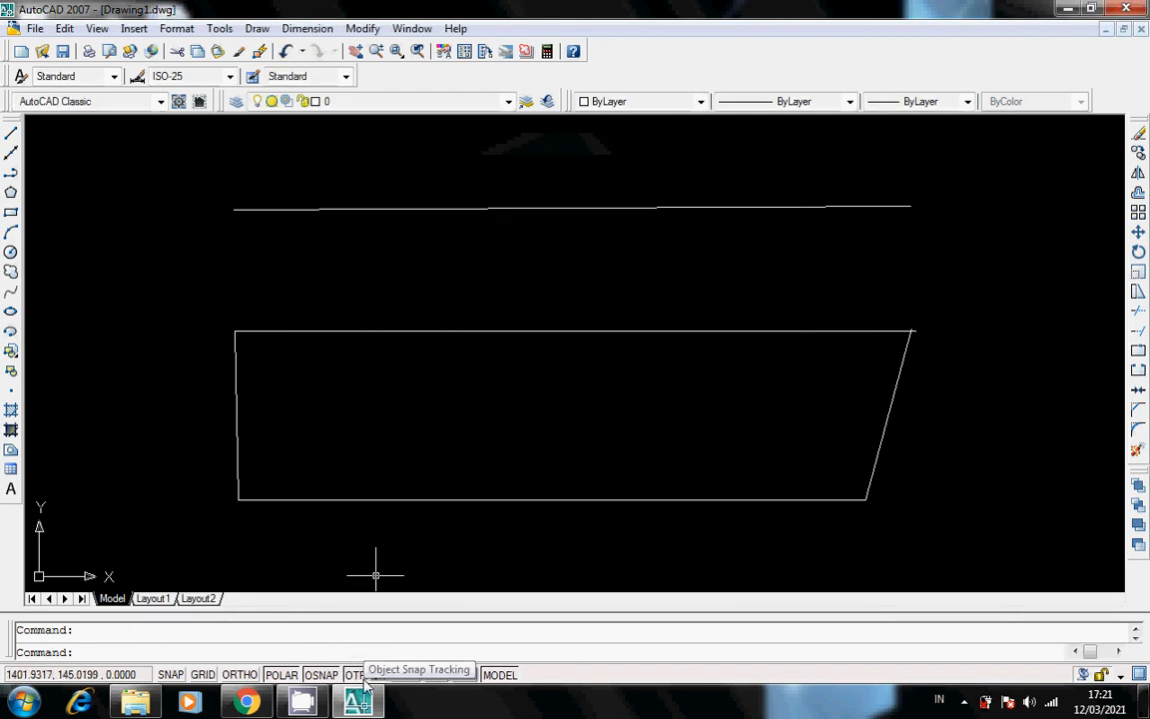
key("Escape")
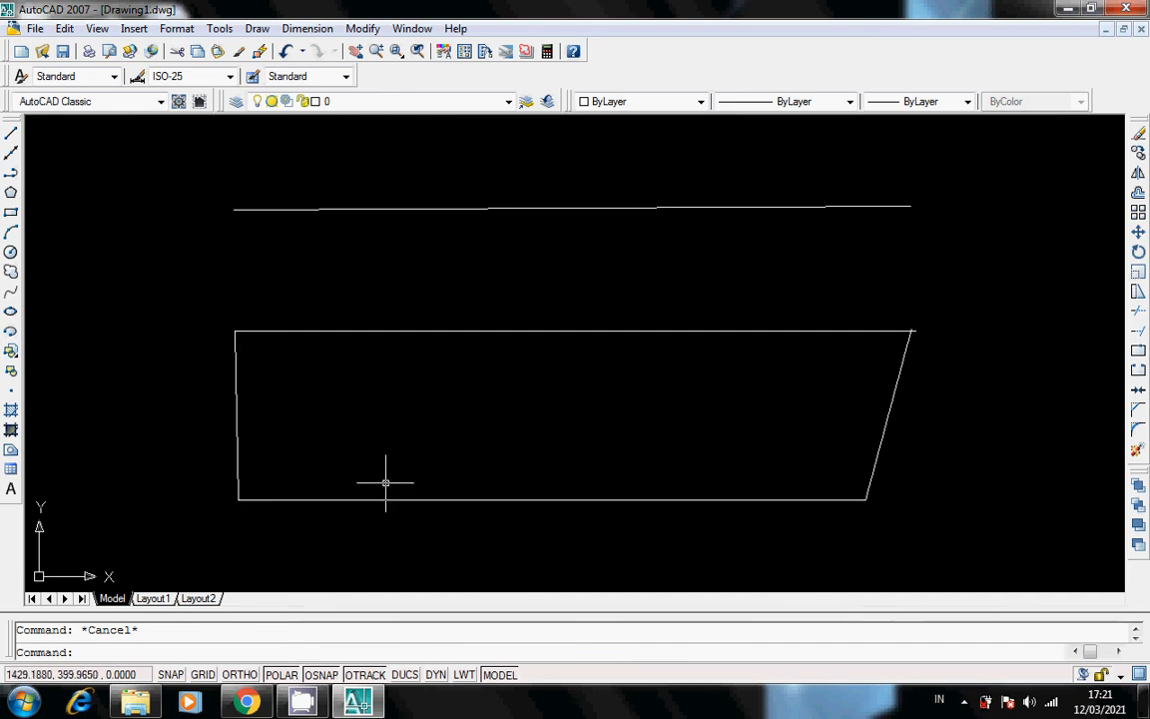
key("Return")
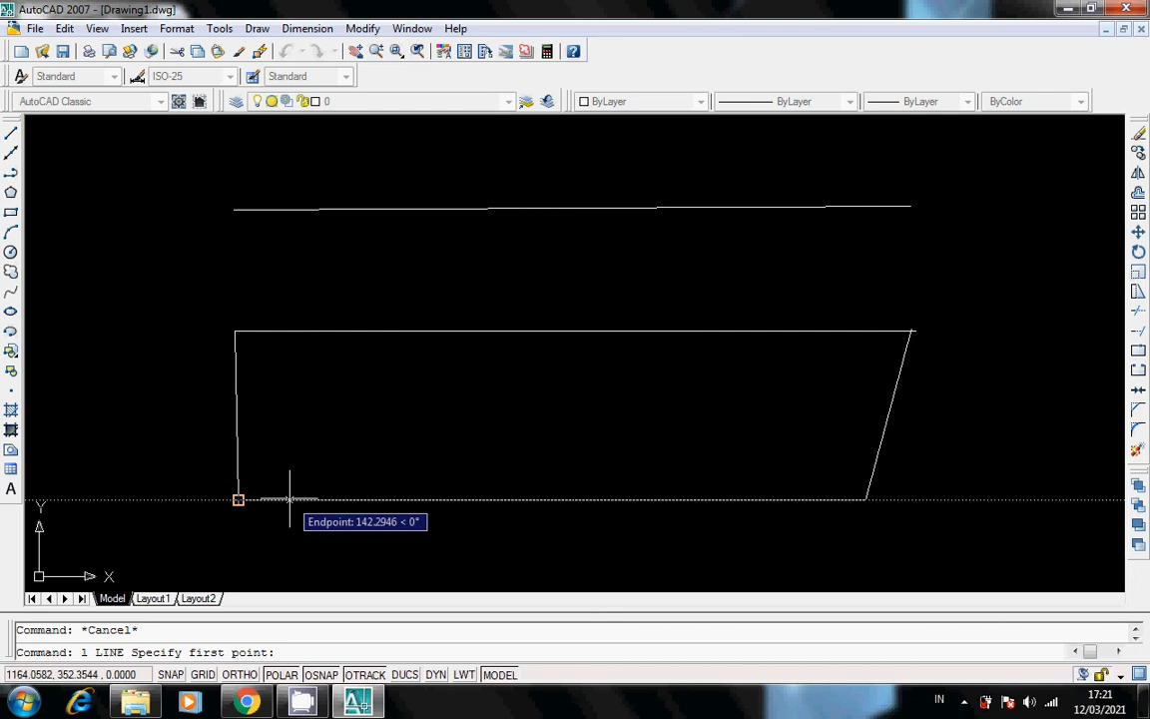
type("10")
key("Return")
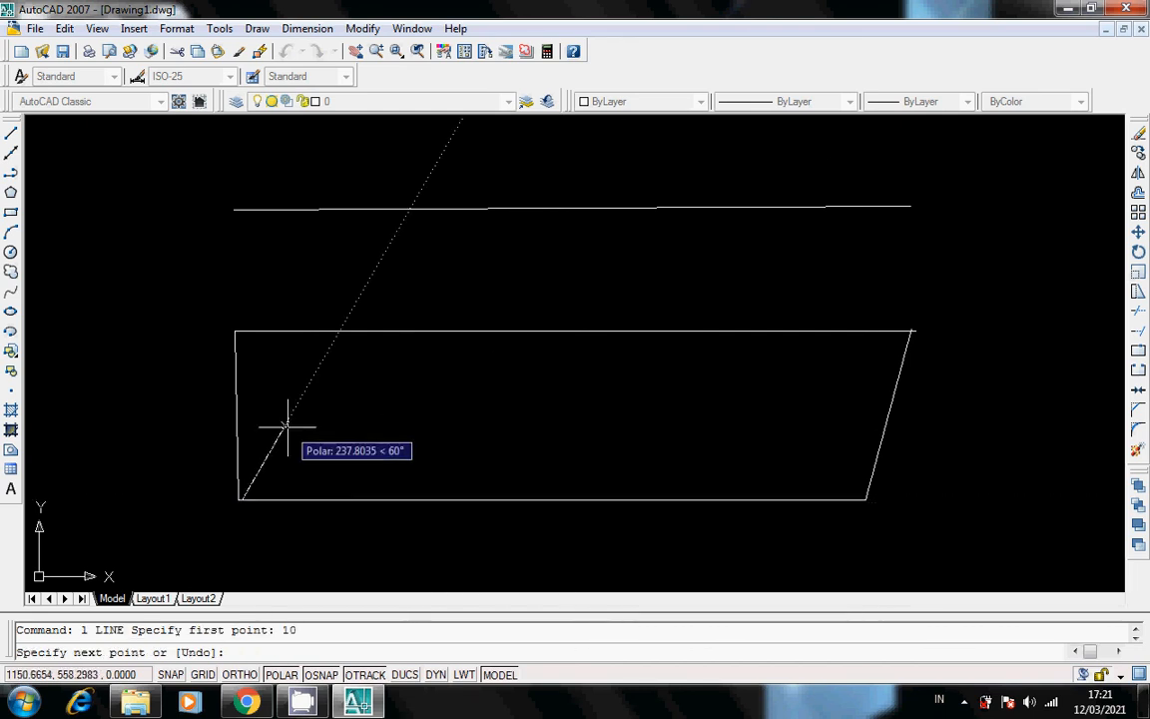
key("Escape")
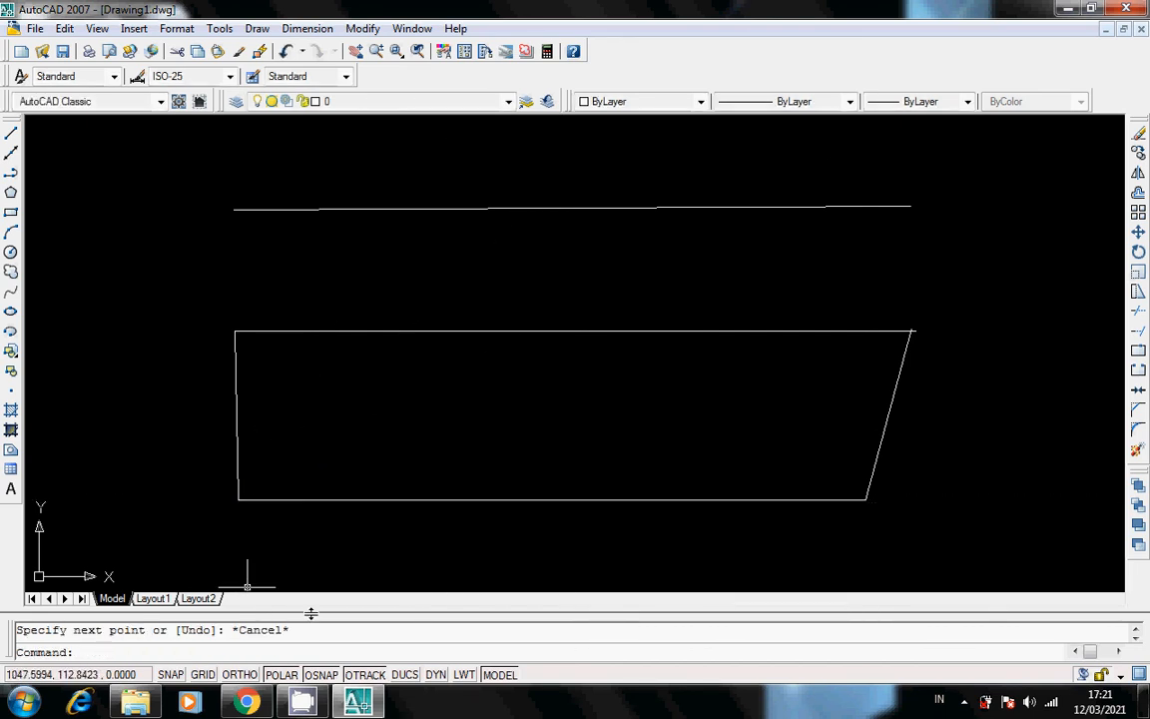
- Draw a vertical line up to the middle line, starting 100 units along the lowest line, tracked from its left endpoint
type("l")
key("Return")
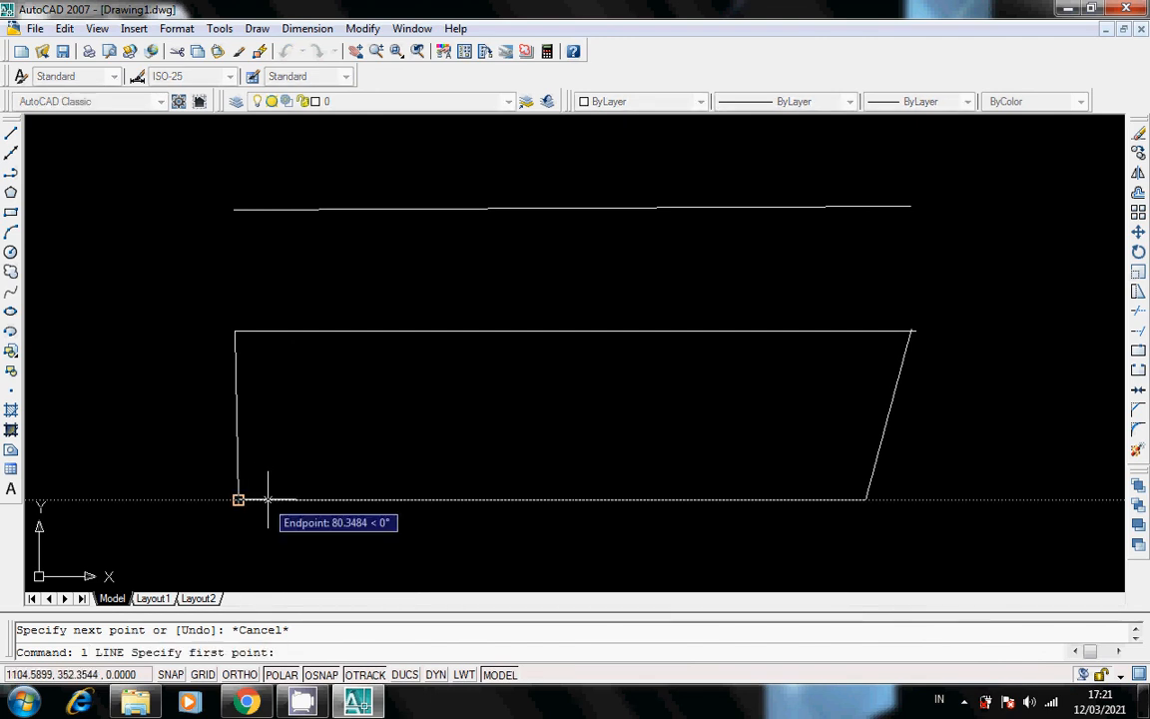
type("10")
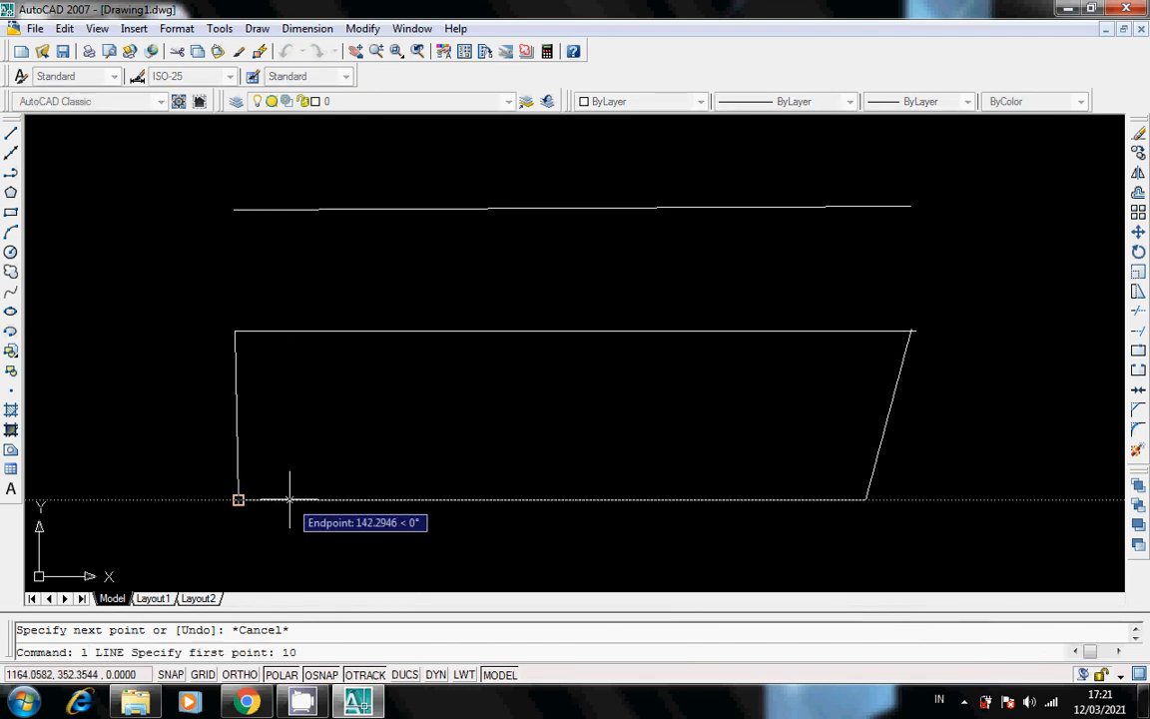
type("0")
key("Return")
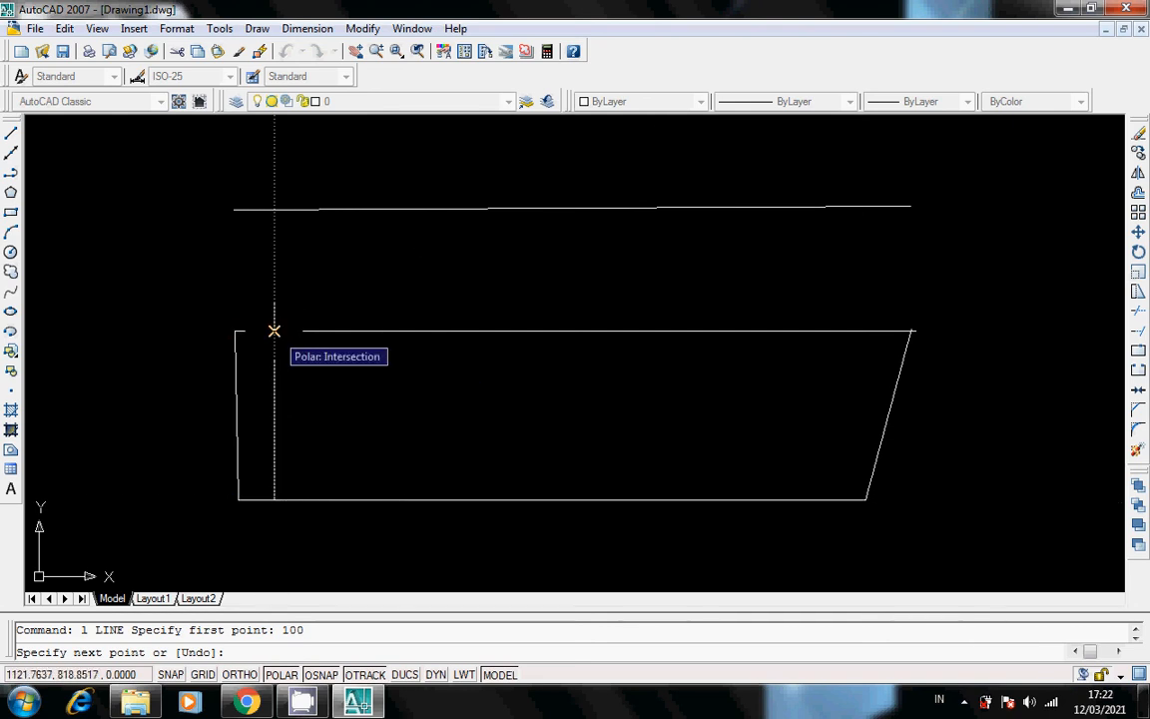
left_click(275, 331)
key("Escape")
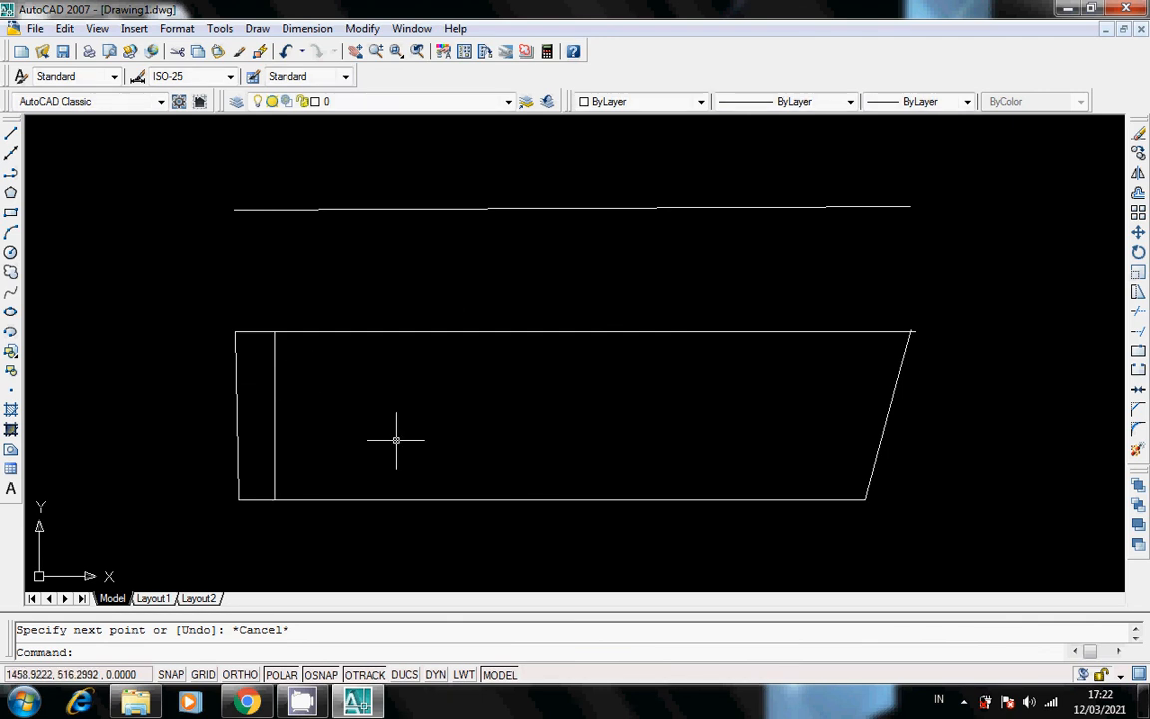
key("Escape")
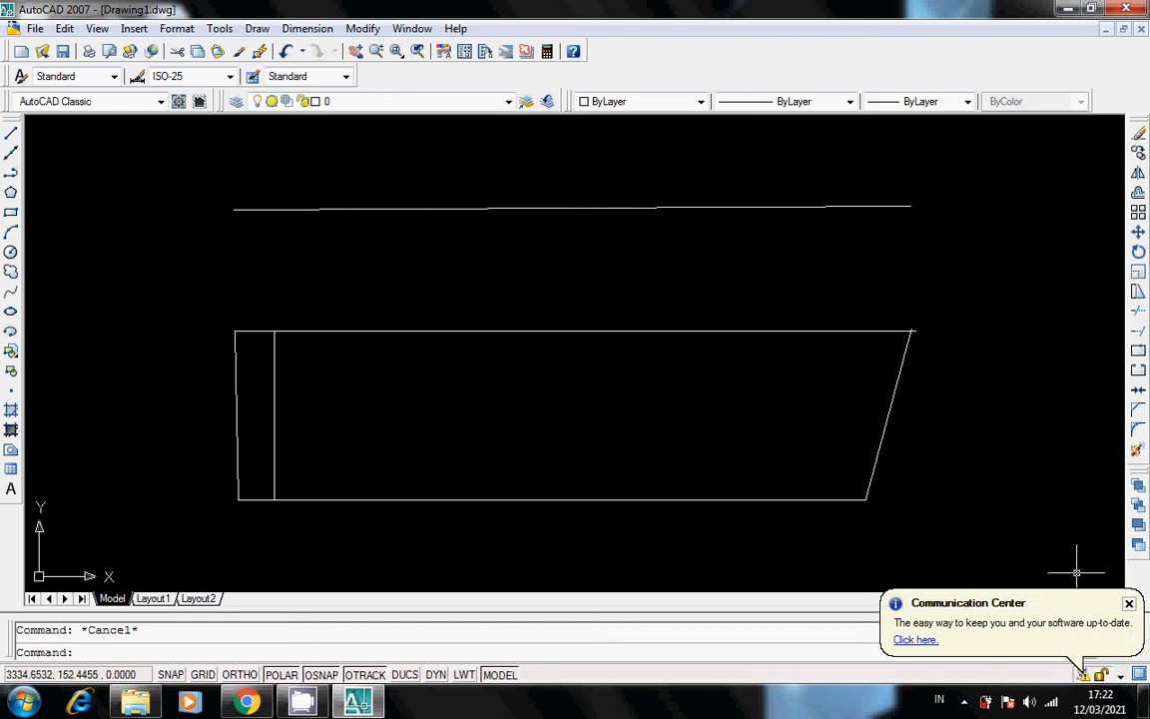
- Dismiss the Communication Center notification and erase all the lines in the drawing
left_click(1129, 605)
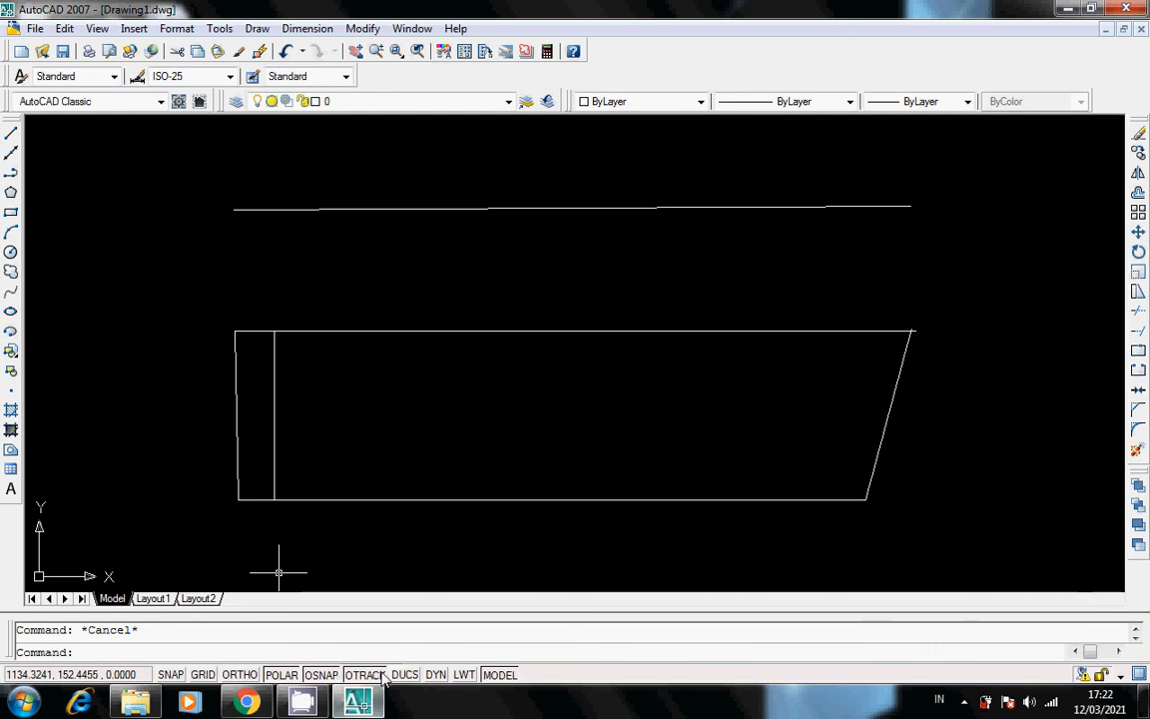
left_click(198, 176)
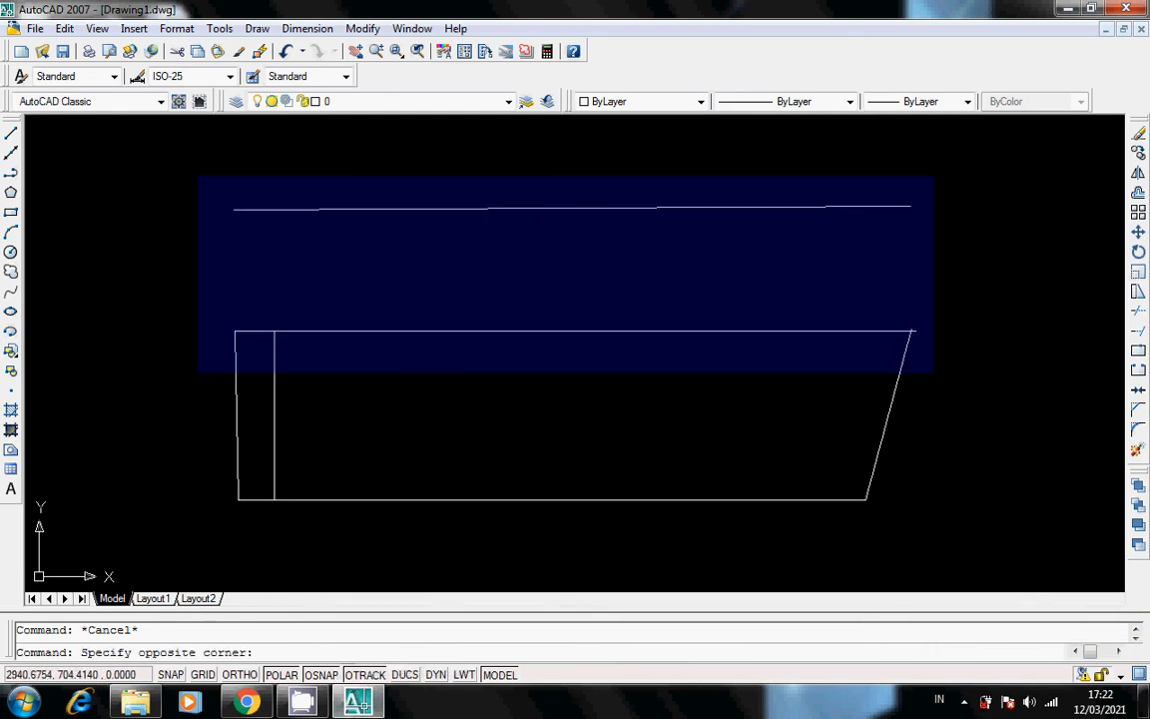
left_click(1001, 553)
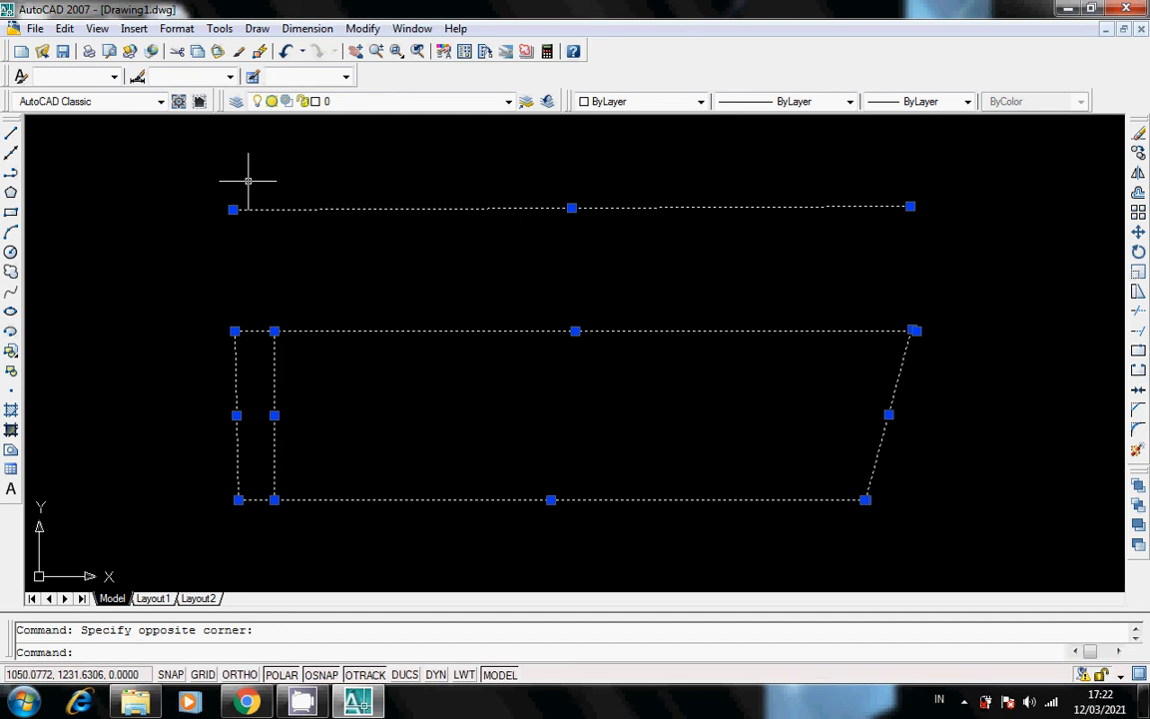
key("Delete")
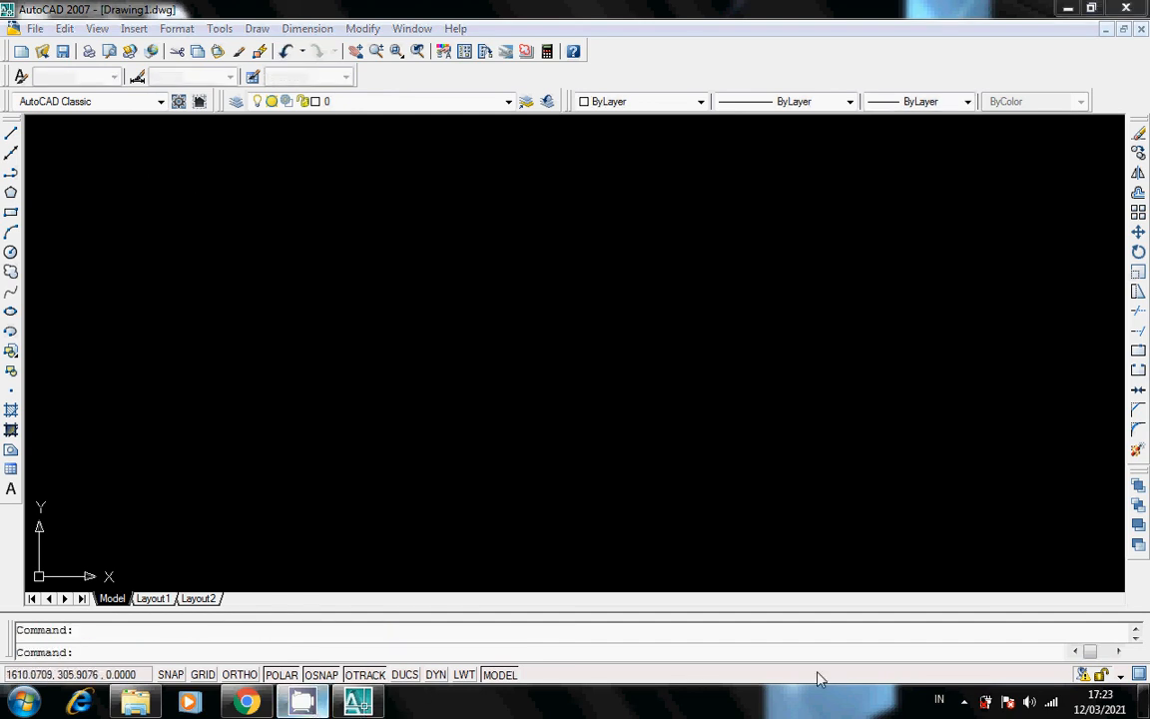
left_click(963, 702)
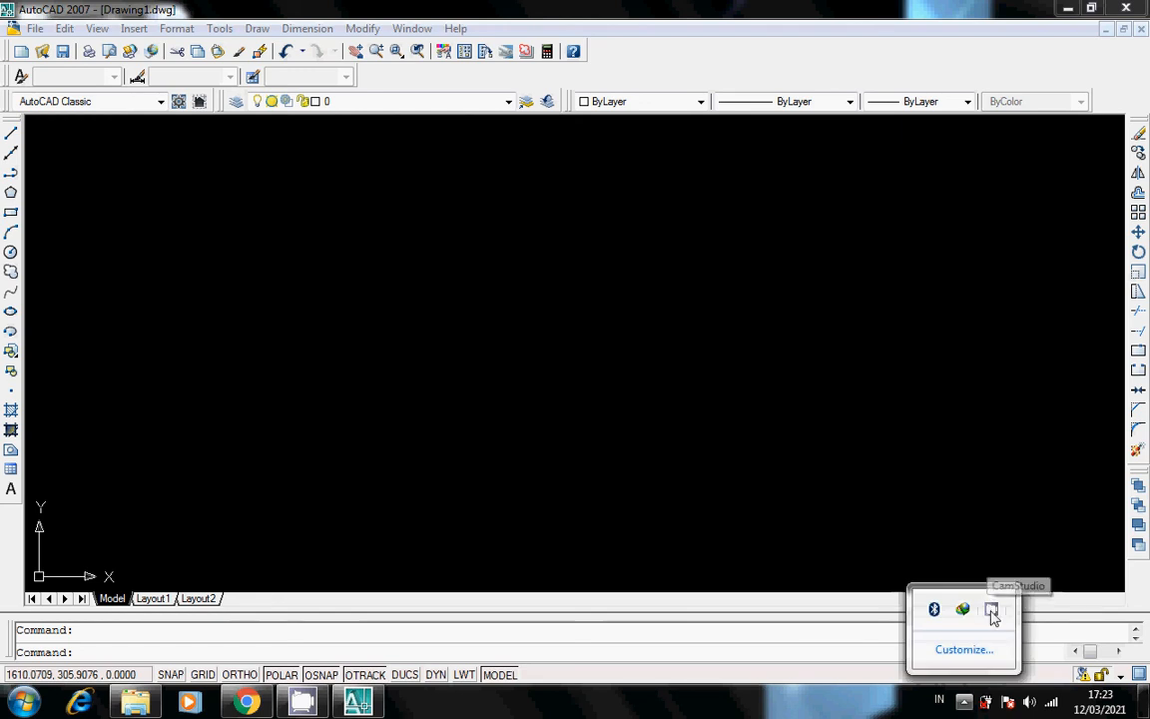